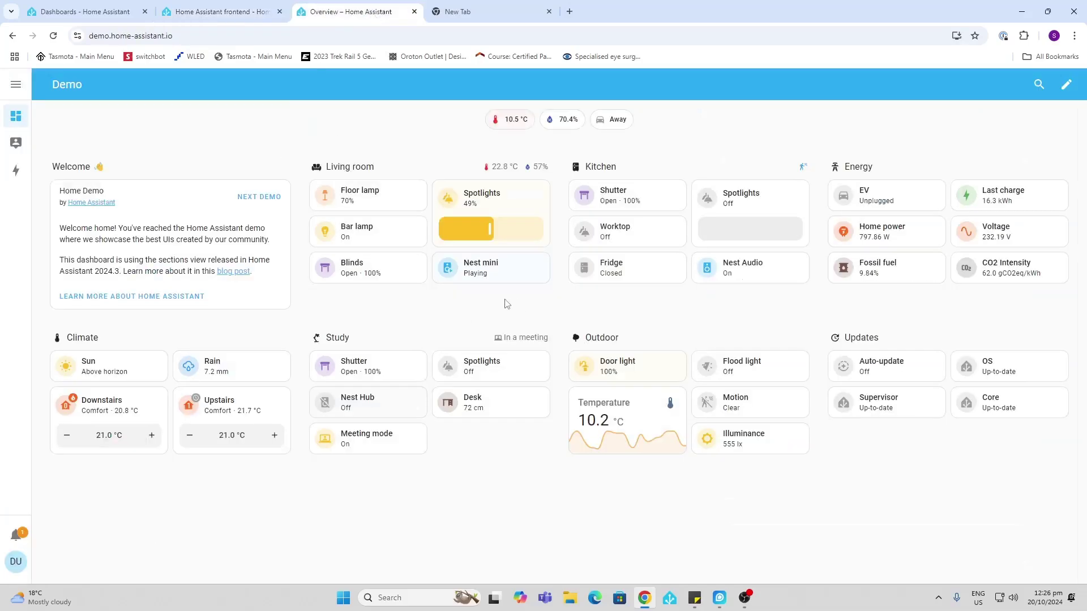
- Cycle through the community demo dashboards until the Kingia Castle demo loads
{"action": "left_click", "coordinate": [264, 198]}
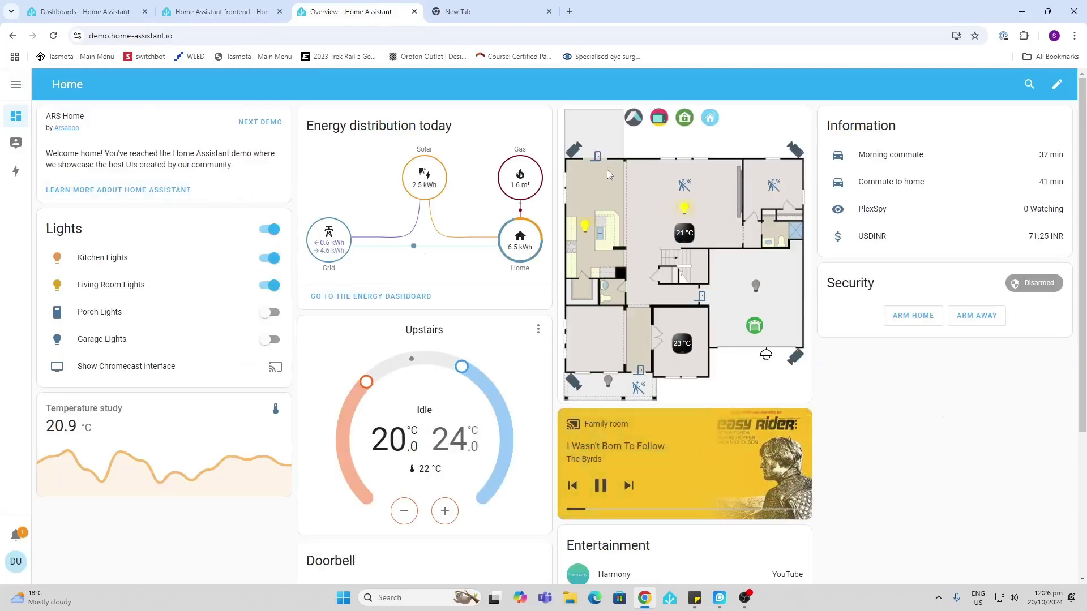
{"action": "left_click", "coordinate": [263, 125]}
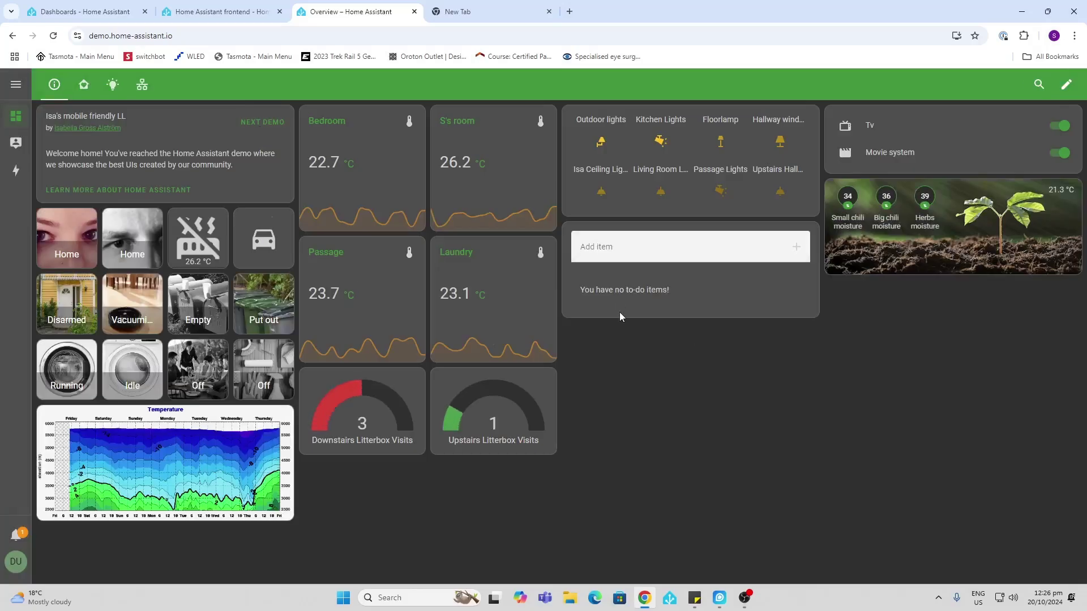
{"action": "left_click", "coordinate": [269, 126]}
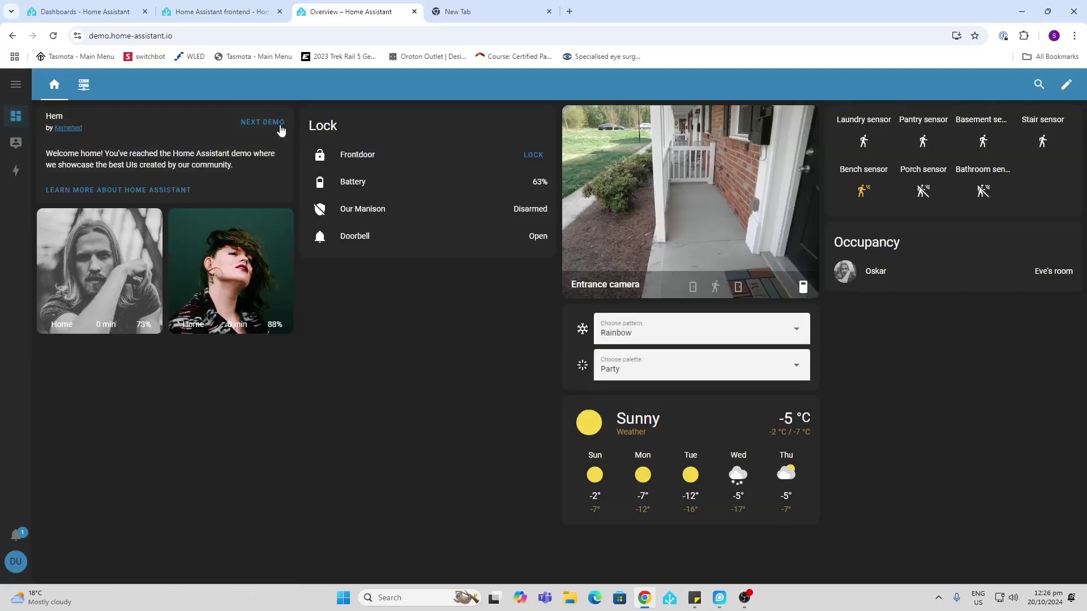
{"action": "left_click", "coordinate": [275, 125]}
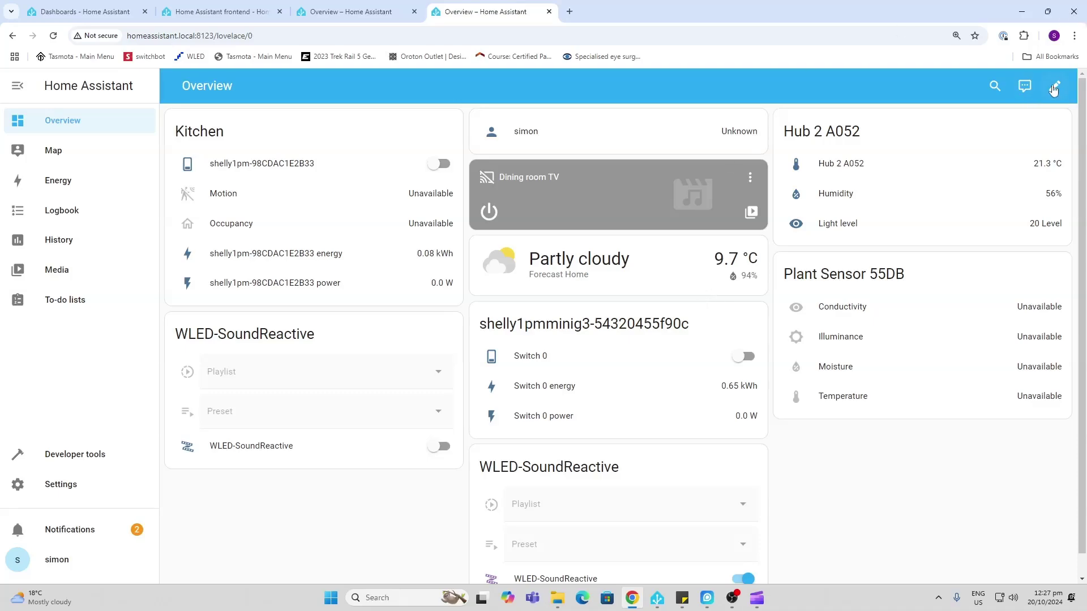
- Take control of the Overview dashboard with 'Start with an empty dashboard' switched on
{"action": "left_click", "coordinate": [1055, 88]}
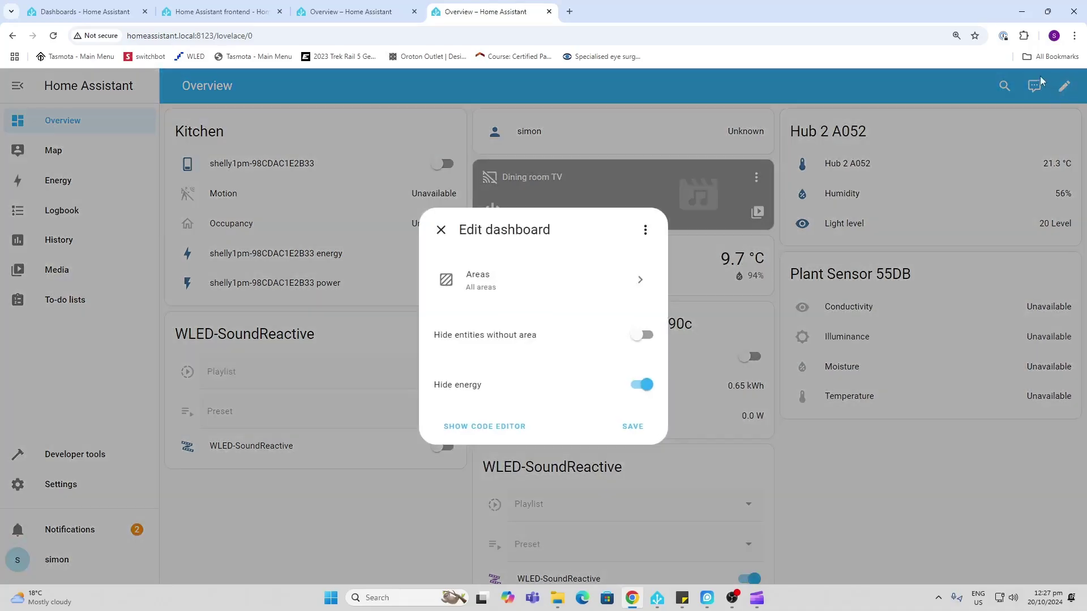
{"action": "left_click", "coordinate": [647, 231]}
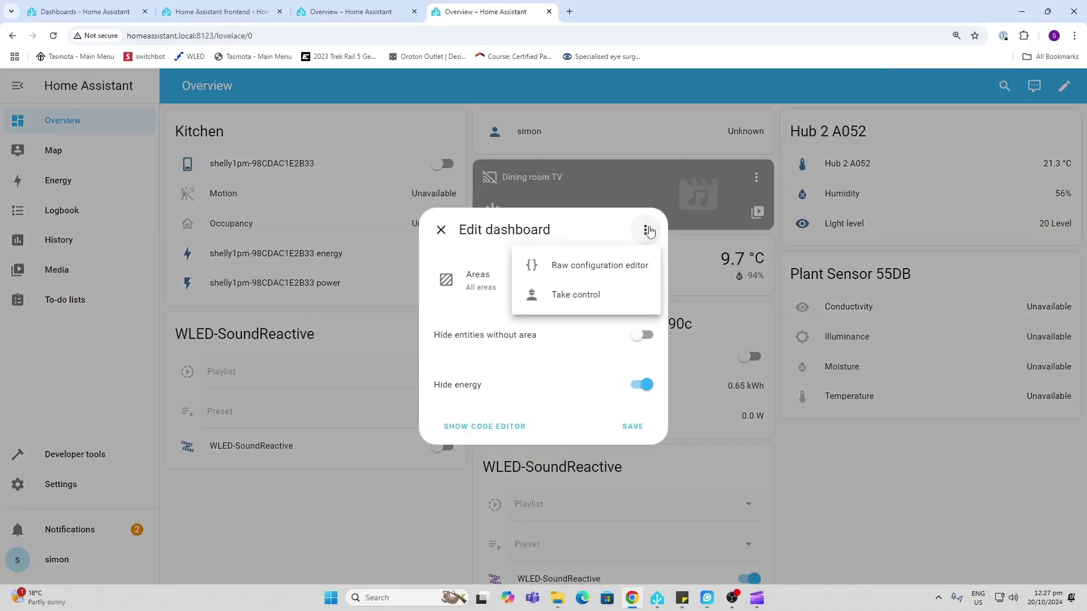
{"action": "left_click", "coordinate": [600, 297]}
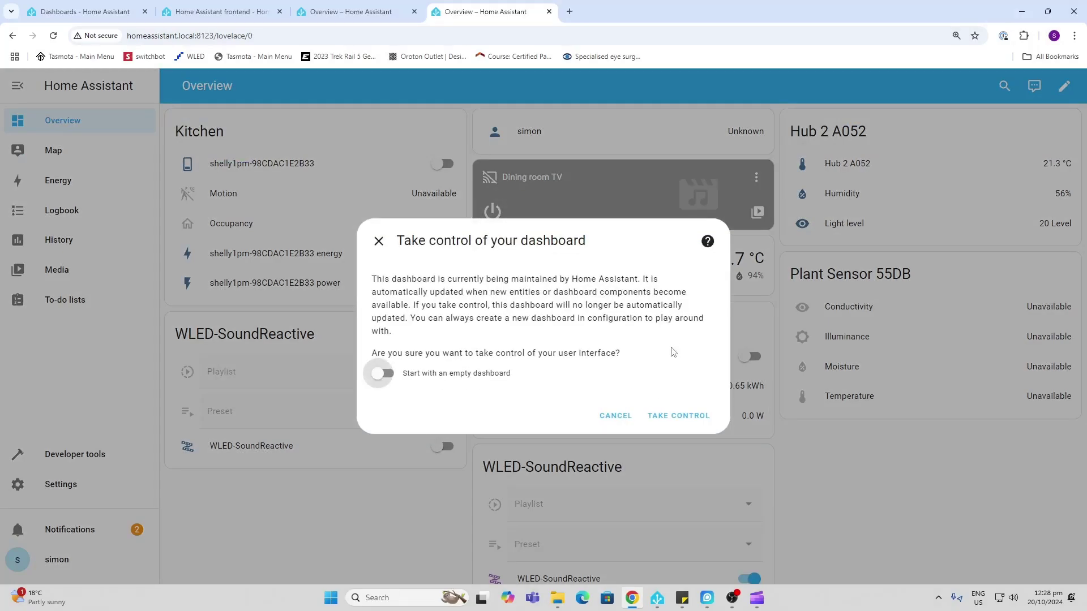
{"action": "left_click", "coordinate": [382, 375]}
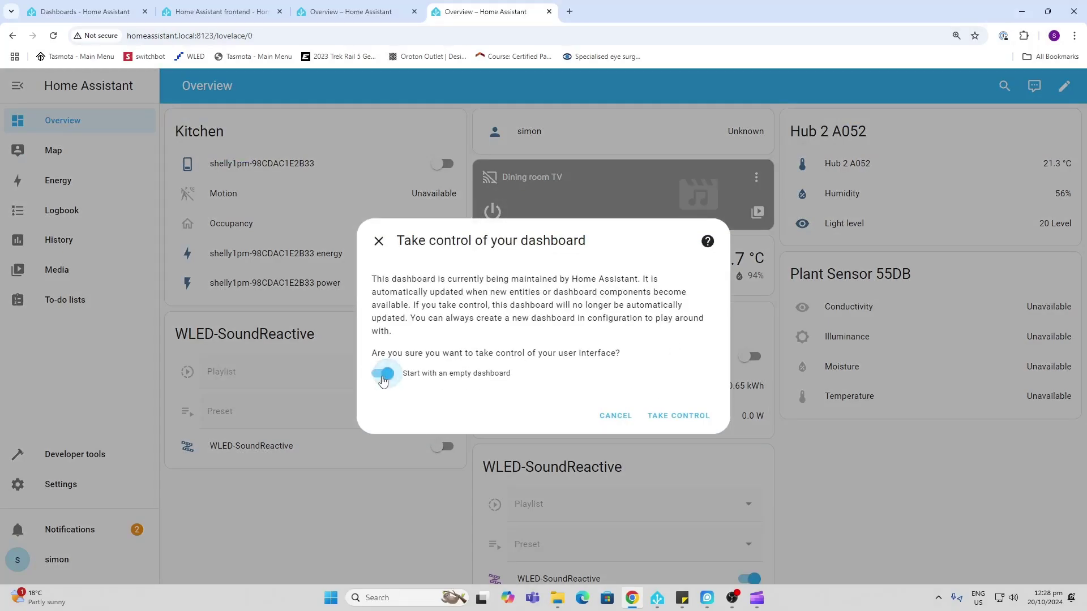
{"action": "left_click", "coordinate": [706, 418]}
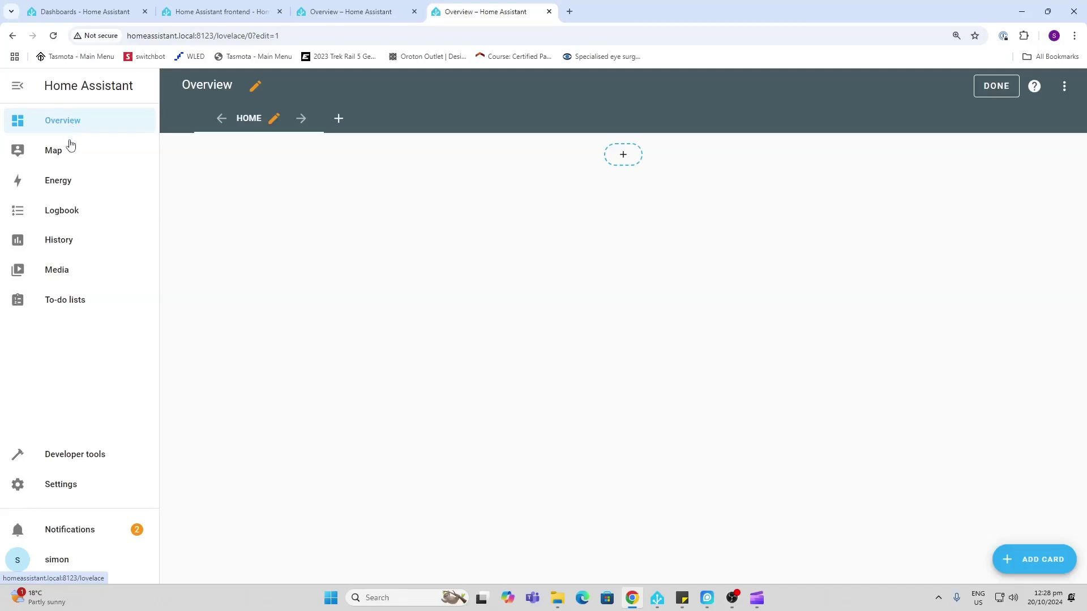
- Browse the Map, Energy and Overview pages, then go to Settings > Dashboards
{"action": "left_click", "coordinate": [69, 152]}
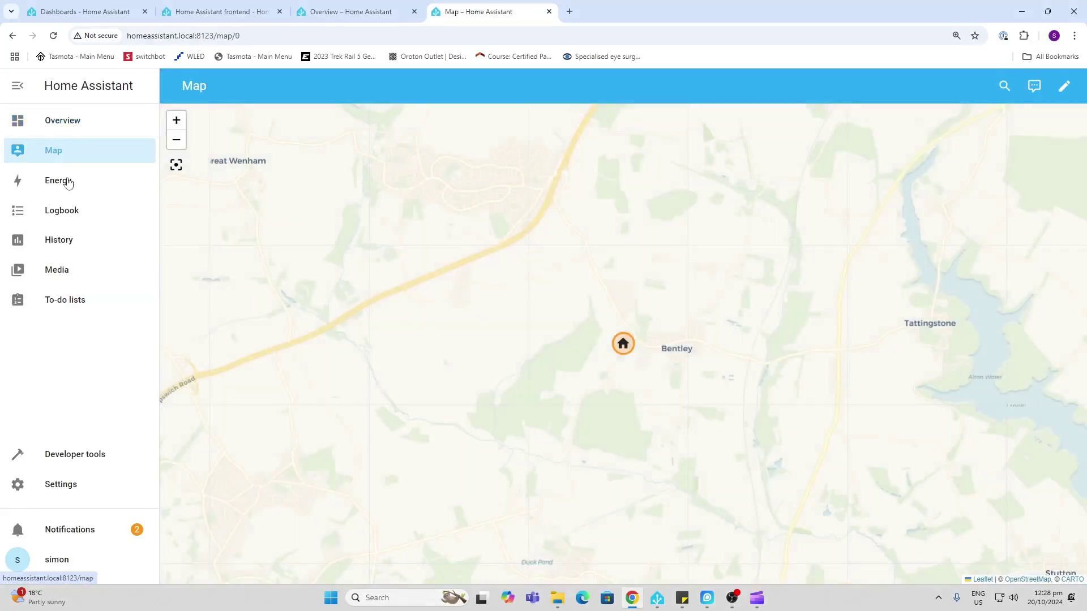
{"action": "left_click", "coordinate": [69, 185]}
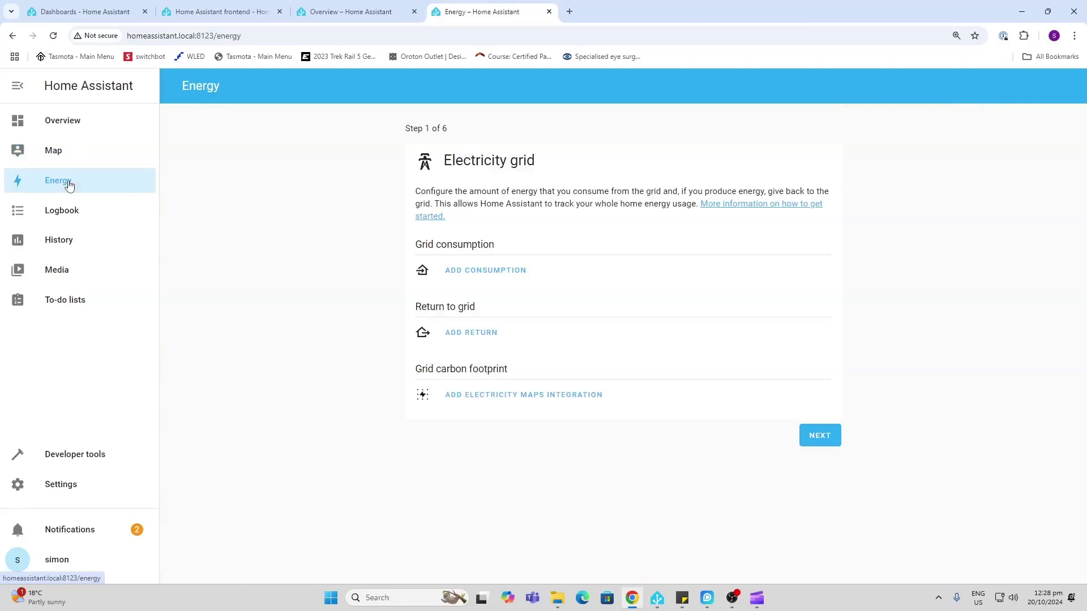
{"action": "left_click", "coordinate": [71, 126]}
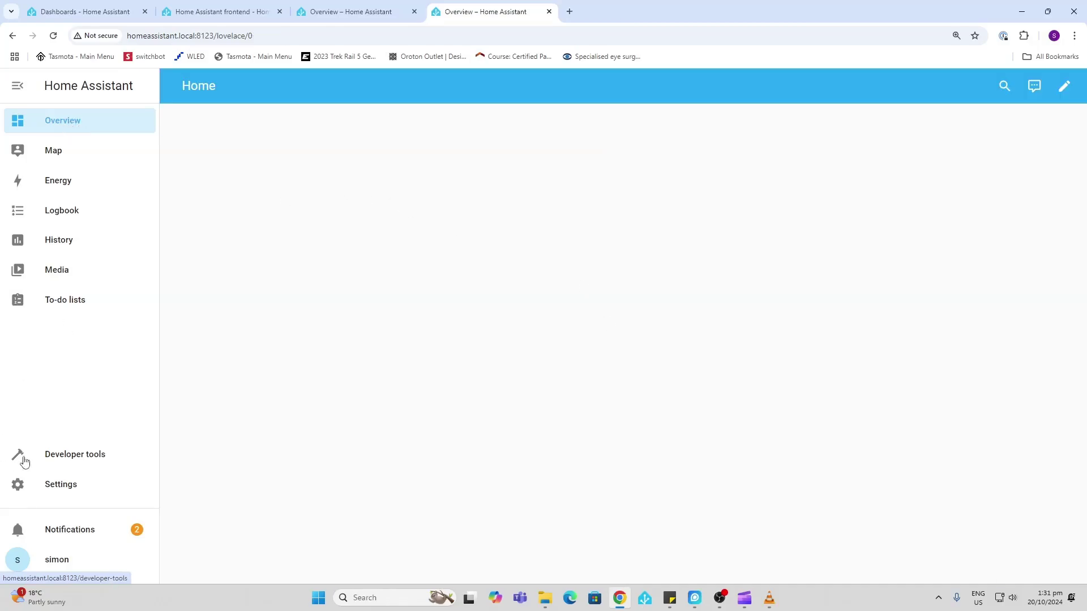
{"action": "left_click", "coordinate": [59, 487]}
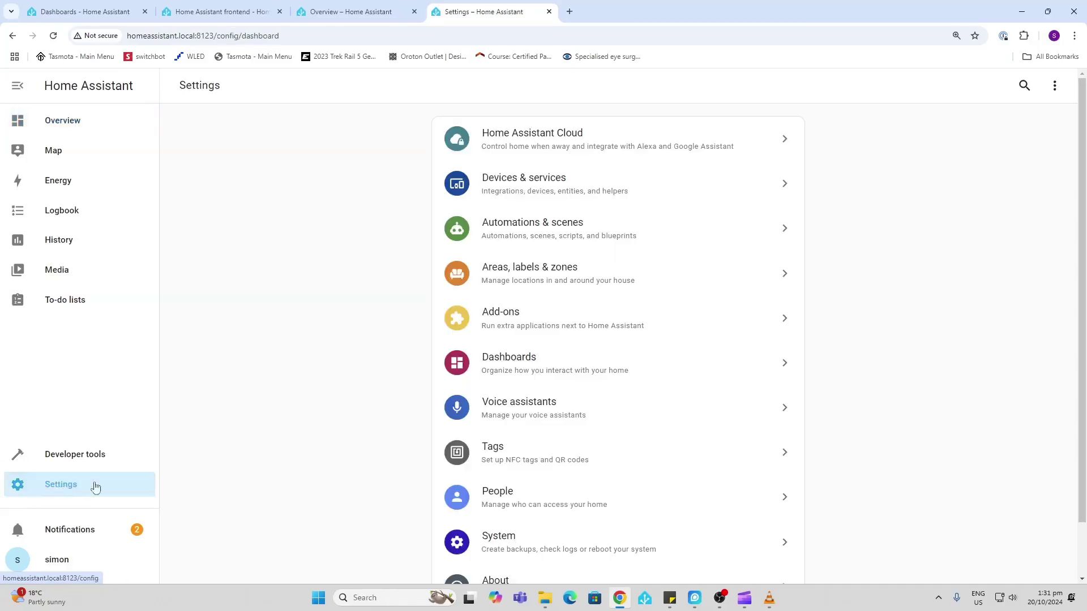
{"action": "scroll", "coordinate": [517, 492], "scroll_direction": "down", "scroll_amount": 2}
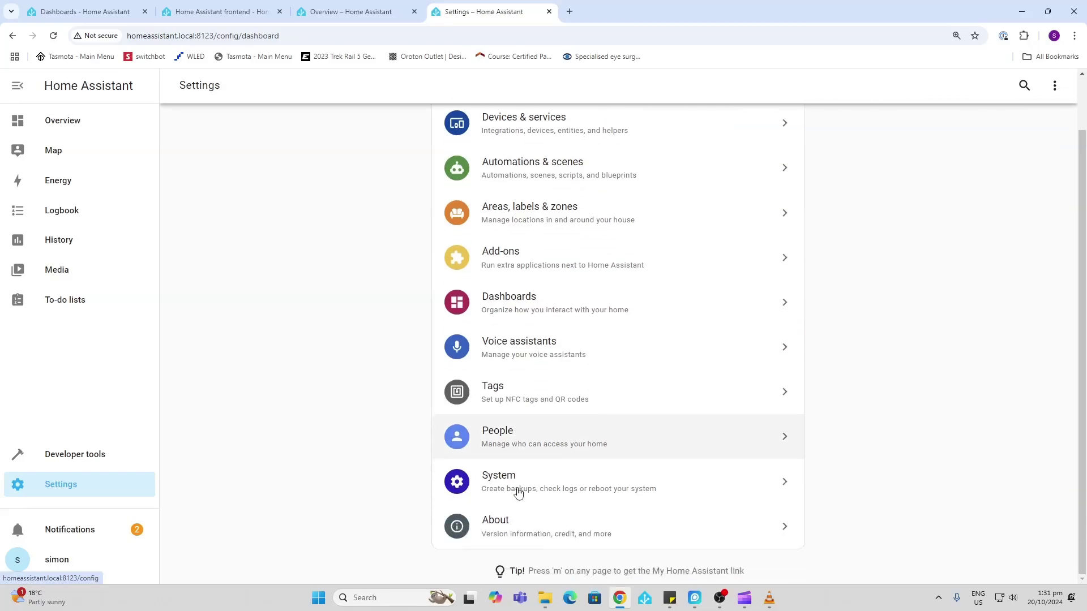
{"action": "left_click", "coordinate": [524, 313]}
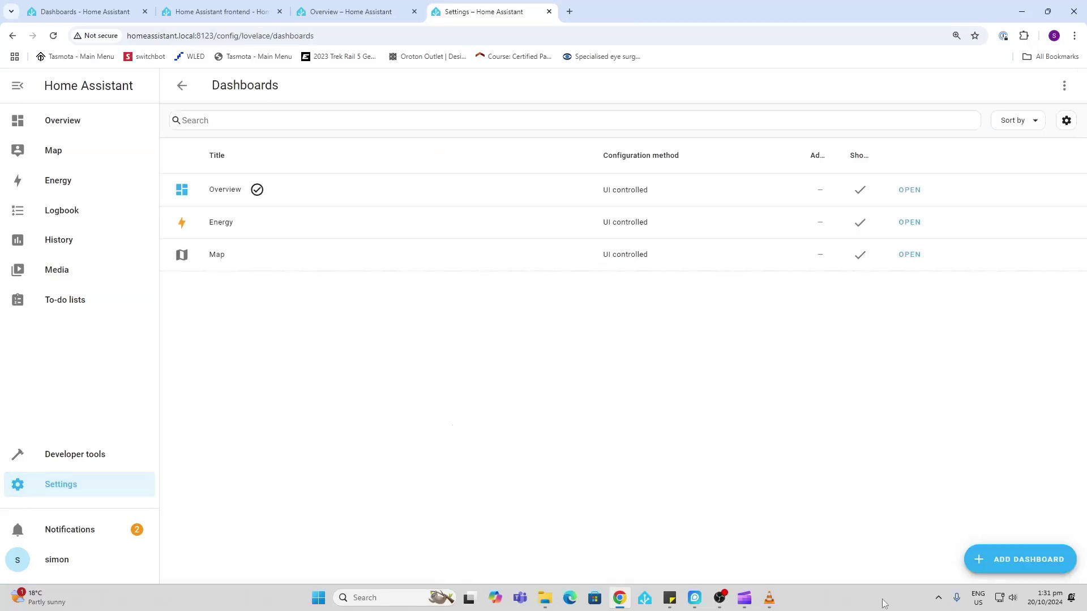
- Start a new dashboard from scratch titled 'Tablet'
{"action": "left_click", "coordinate": [1021, 560]}
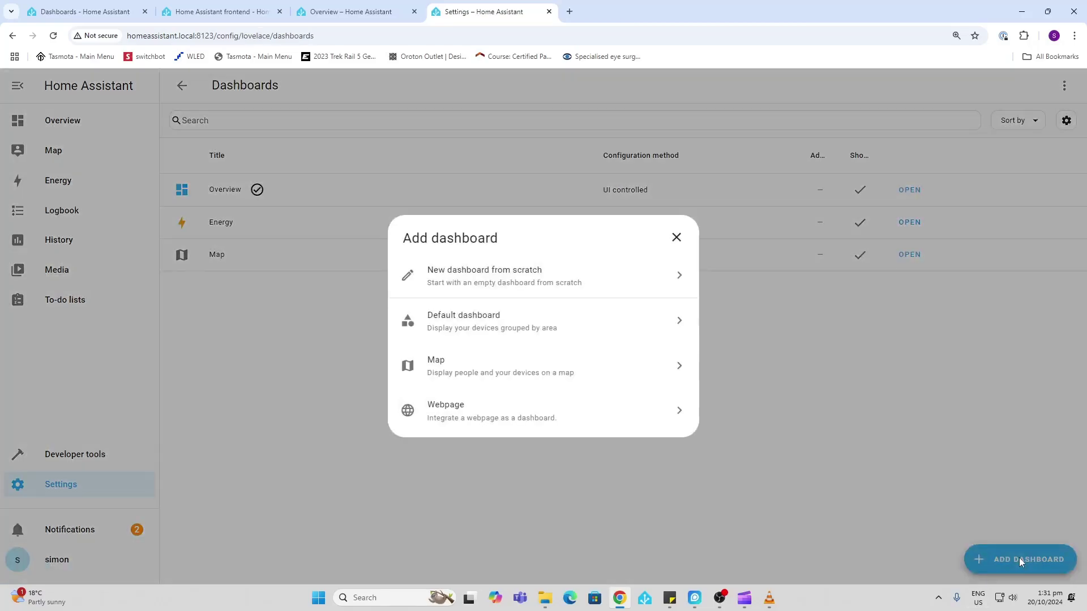
{"action": "left_click", "coordinate": [475, 282]}
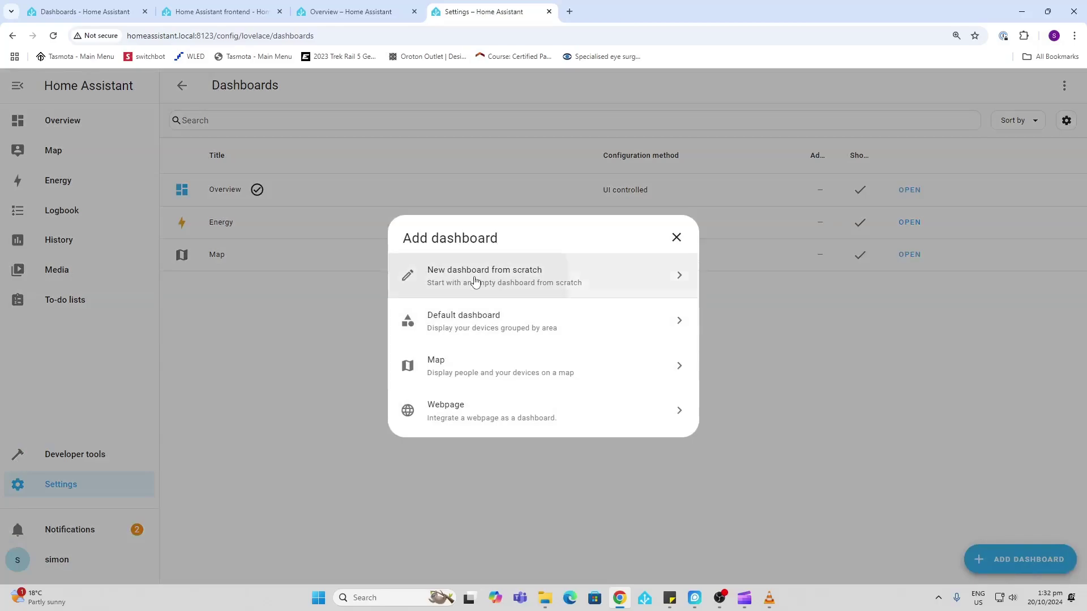
{"action": "left_click", "coordinate": [471, 231]}
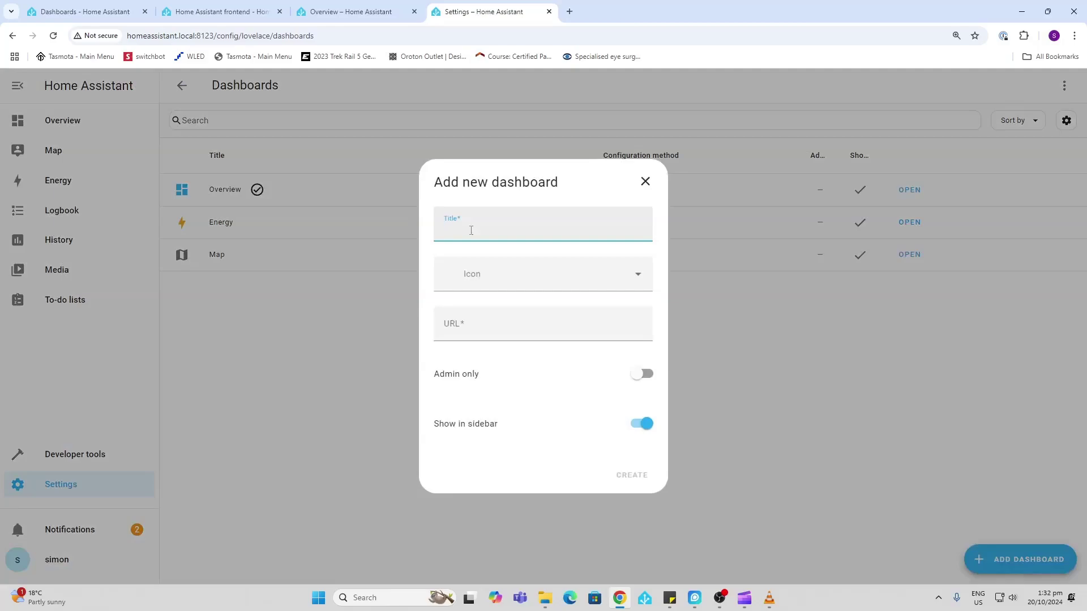
{"action": "type", "text": "Tablet"}
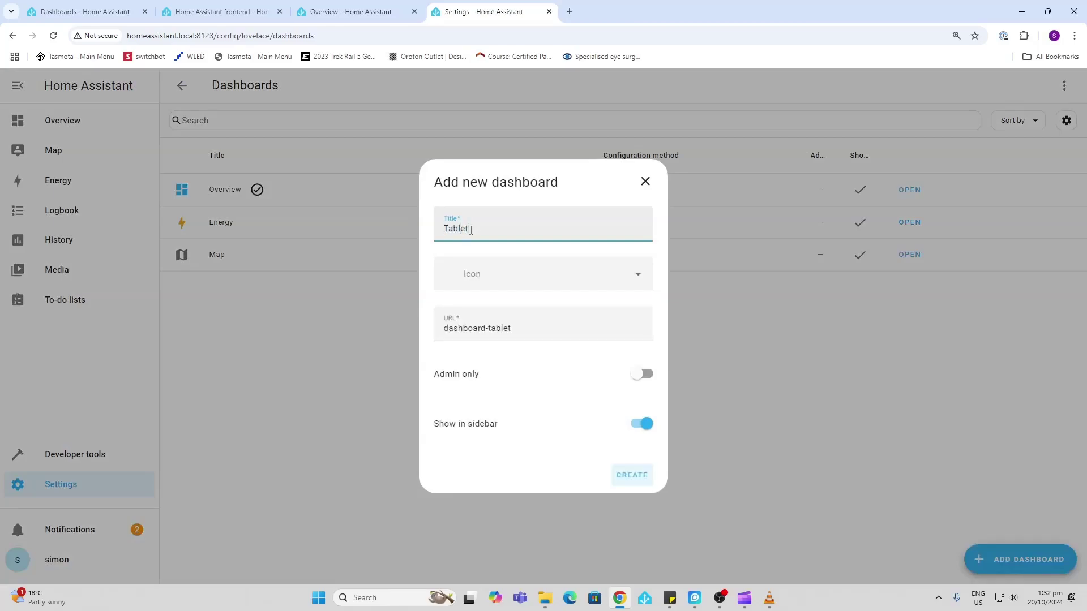
- Give it the mdi:file-table-box icon, keep admin-only off, and create it
{"action": "left_click", "coordinate": [499, 278]}
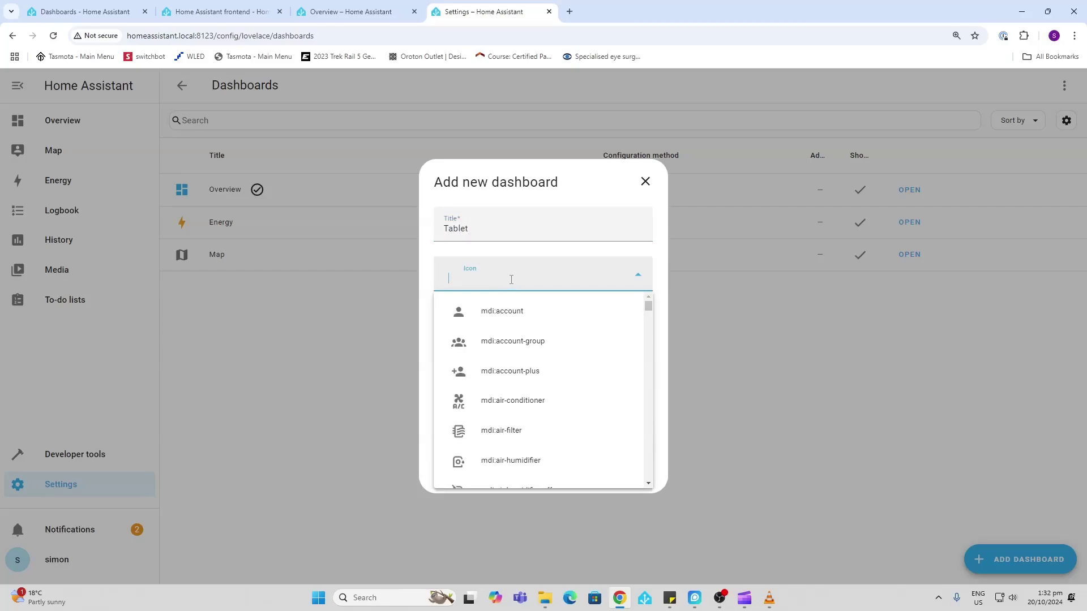
{"action": "type", "text": "tab"}
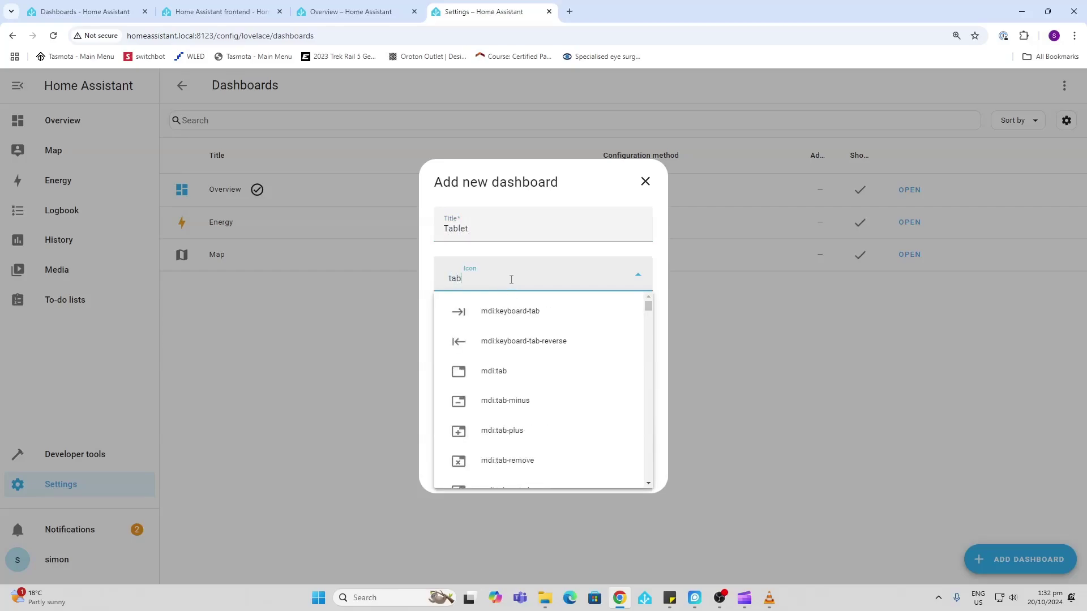
{"action": "type", "text": "l"}
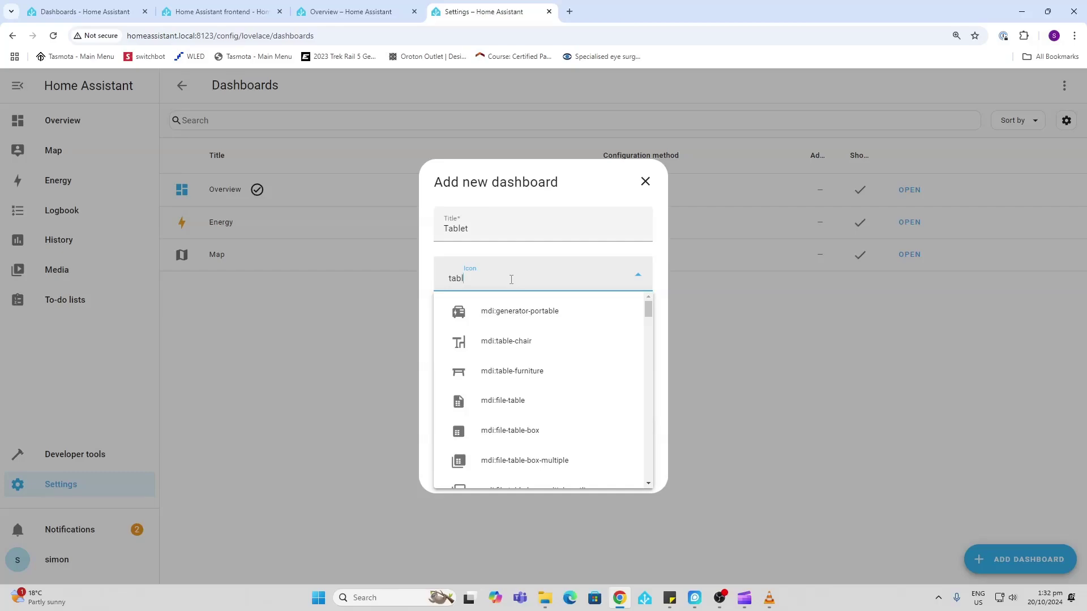
{"action": "scroll", "coordinate": [491, 412], "scroll_direction": "down", "scroll_amount": 3}
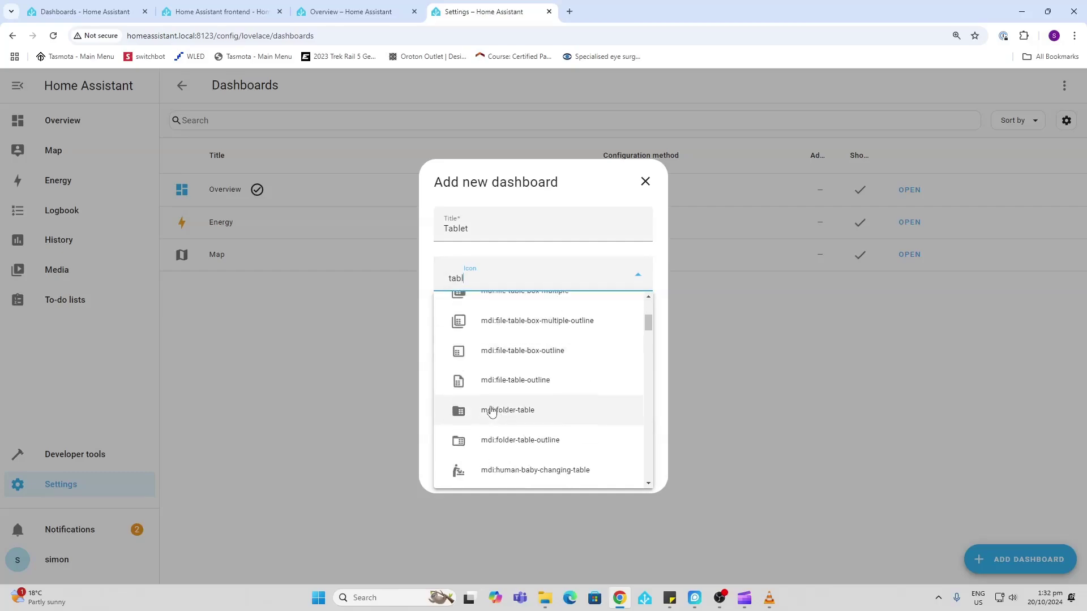
{"action": "scroll", "coordinate": [491, 412], "scroll_direction": "up", "scroll_amount": 2}
{"action": "left_click", "coordinate": [497, 378]}
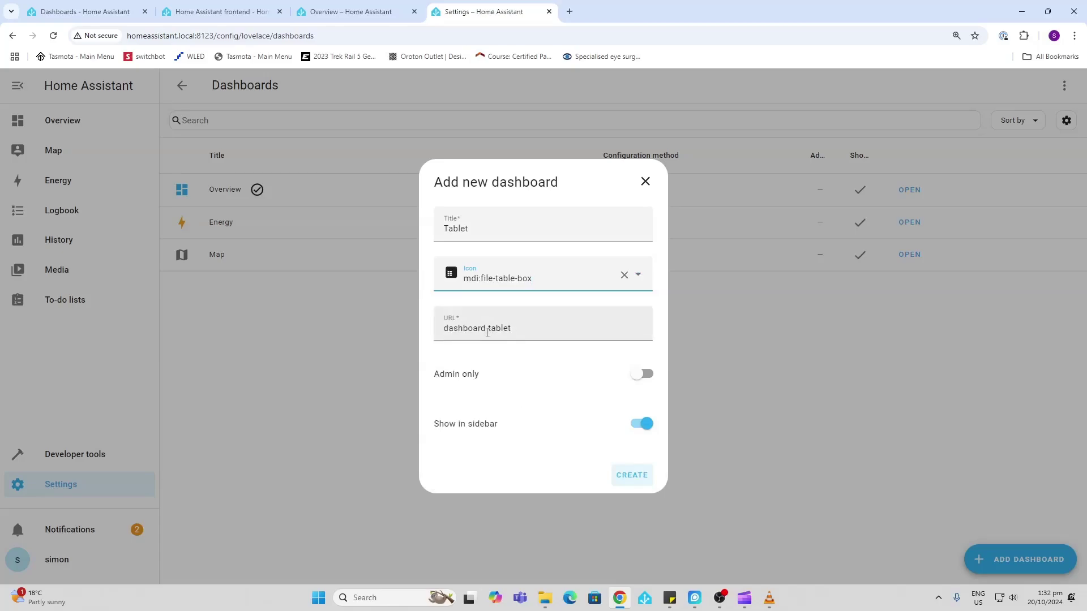
{"action": "left_click", "coordinate": [640, 377]}
{"action": "left_click", "coordinate": [640, 379]}
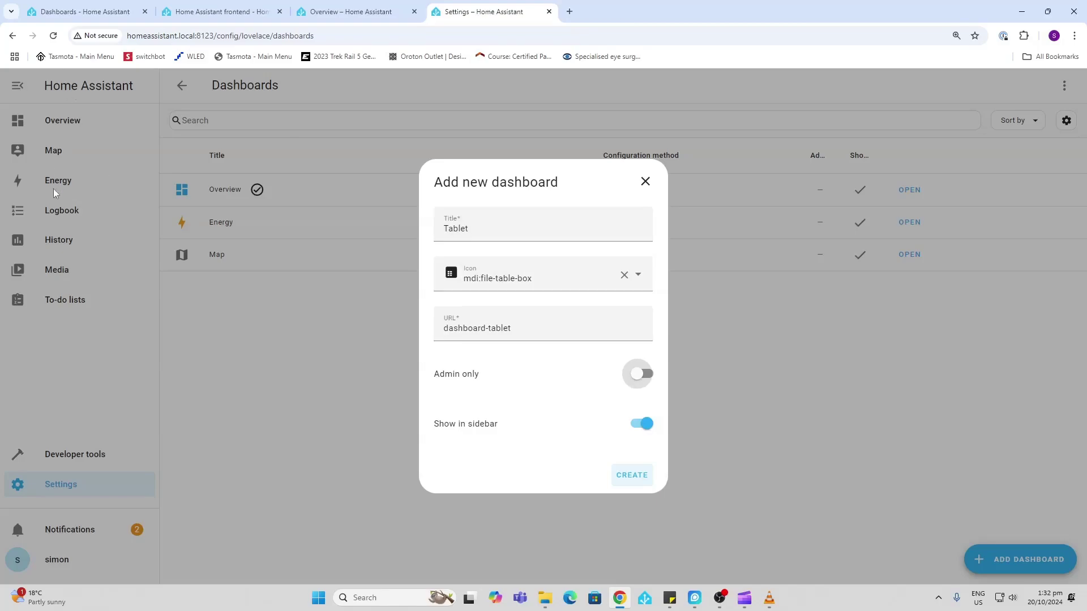
{"action": "left_click", "coordinate": [634, 475]}
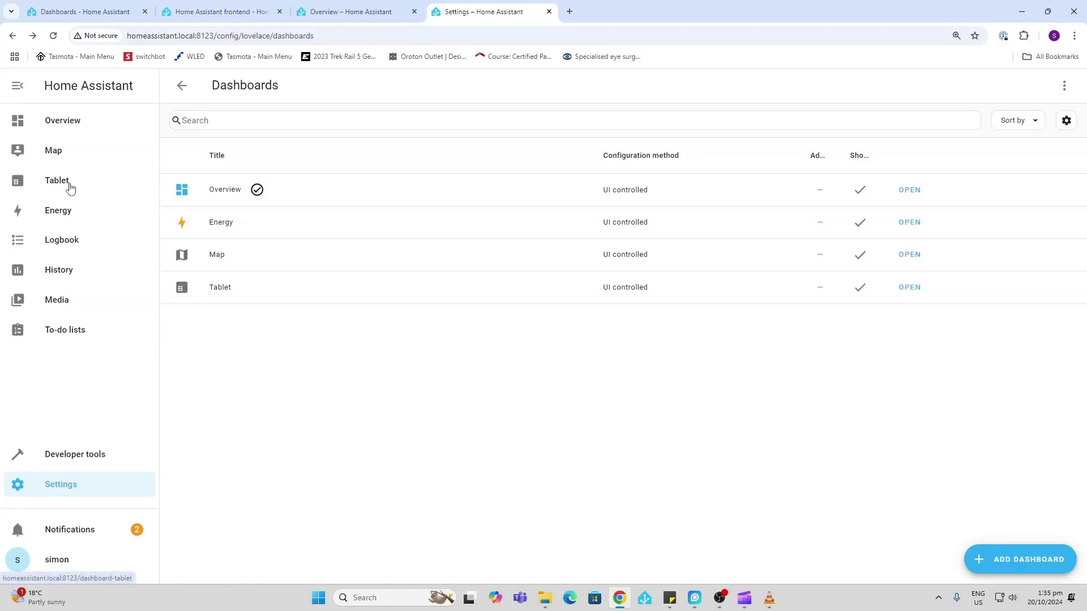
- Edit the Tablet dashboard and add a view titled 'Bedroom' with the mdi:bed icon
{"action": "left_click", "coordinate": [69, 188]}
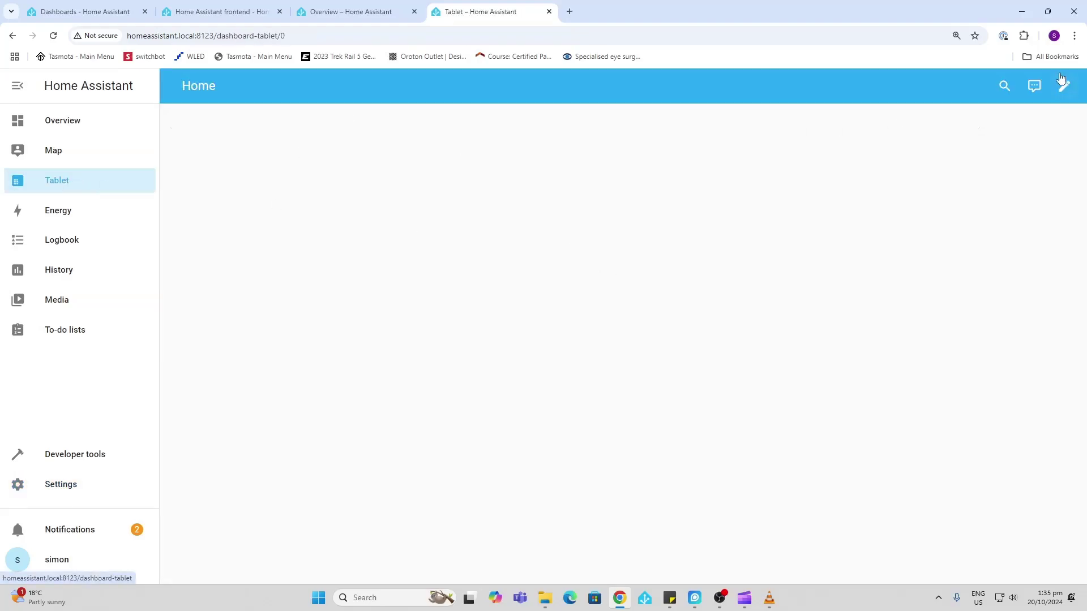
{"action": "left_click", "coordinate": [1063, 84]}
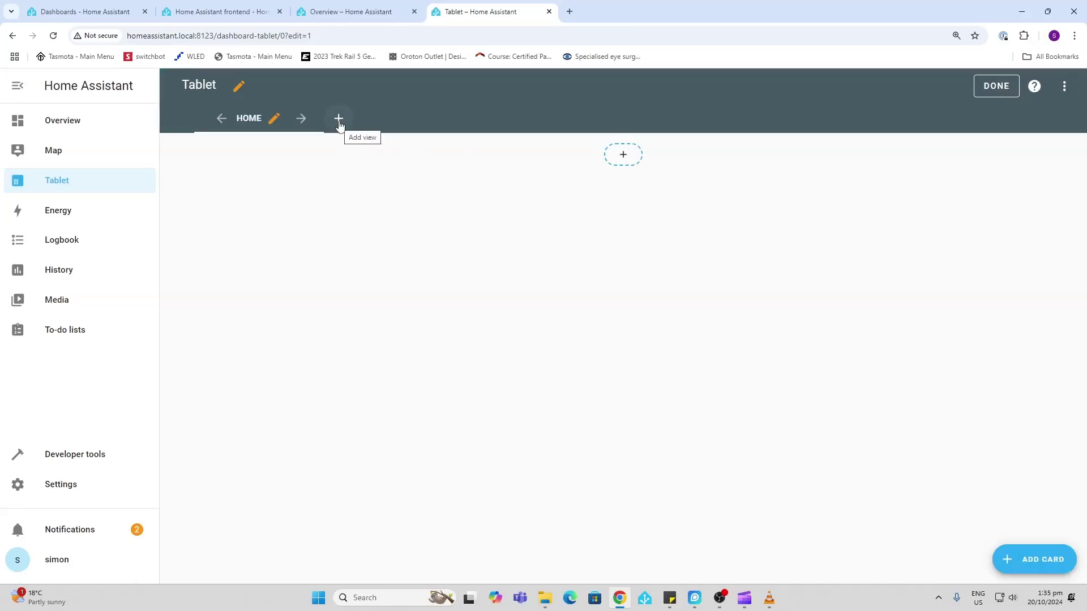
{"action": "left_click", "coordinate": [339, 120]}
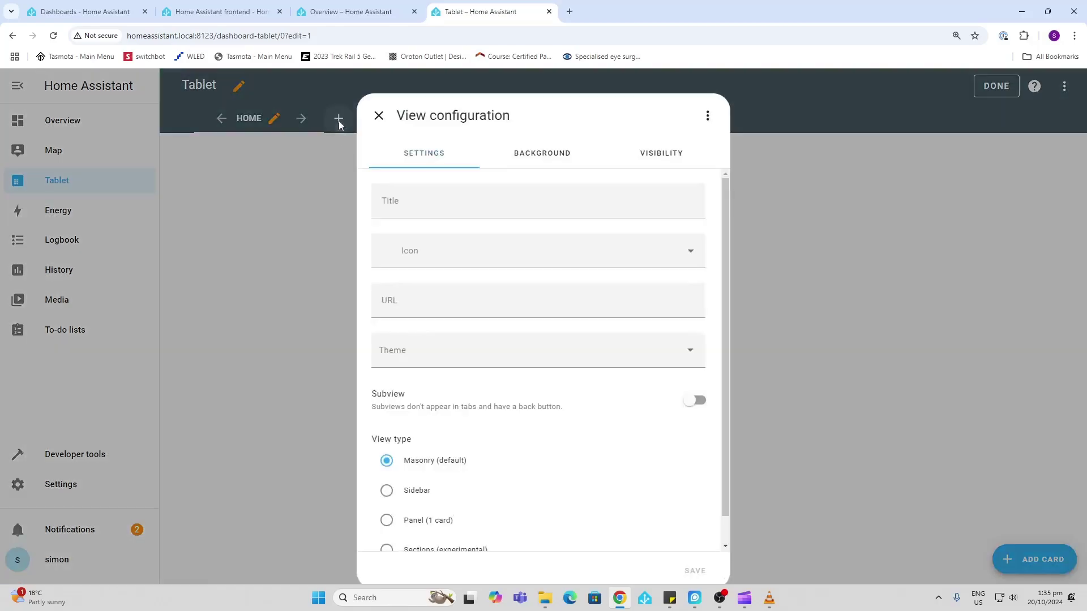
{"action": "left_click", "coordinate": [433, 206]}
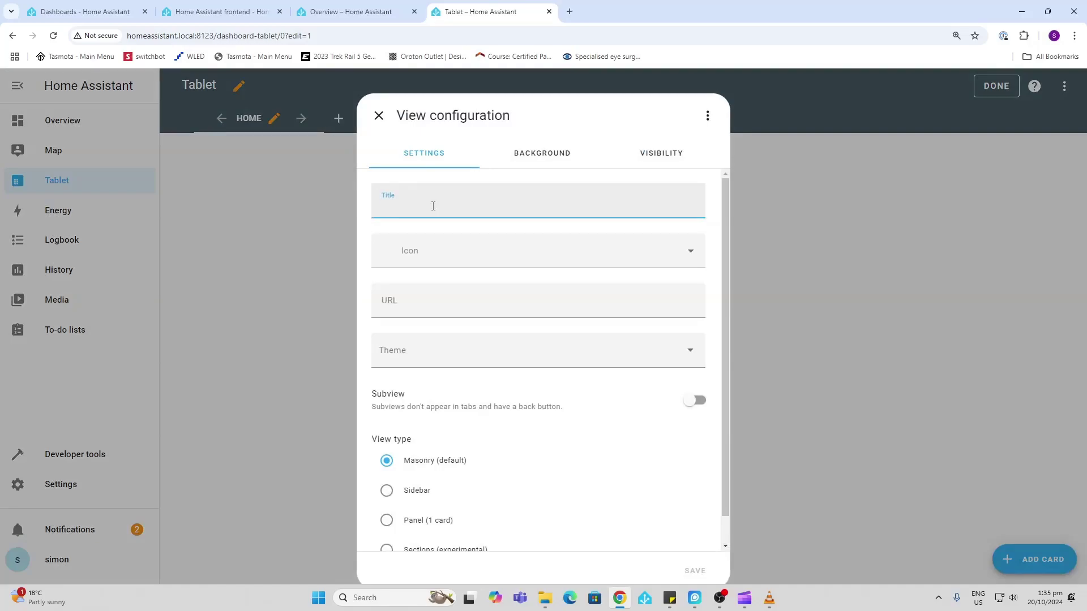
{"action": "type", "text": "Bedroom"}
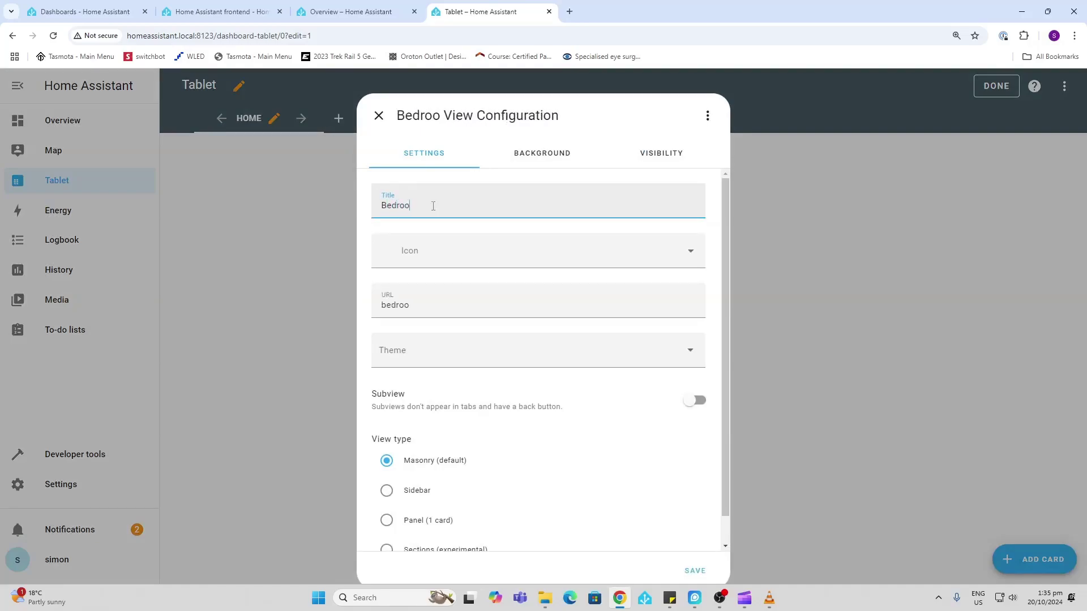
{"action": "left_click", "coordinate": [448, 257]}
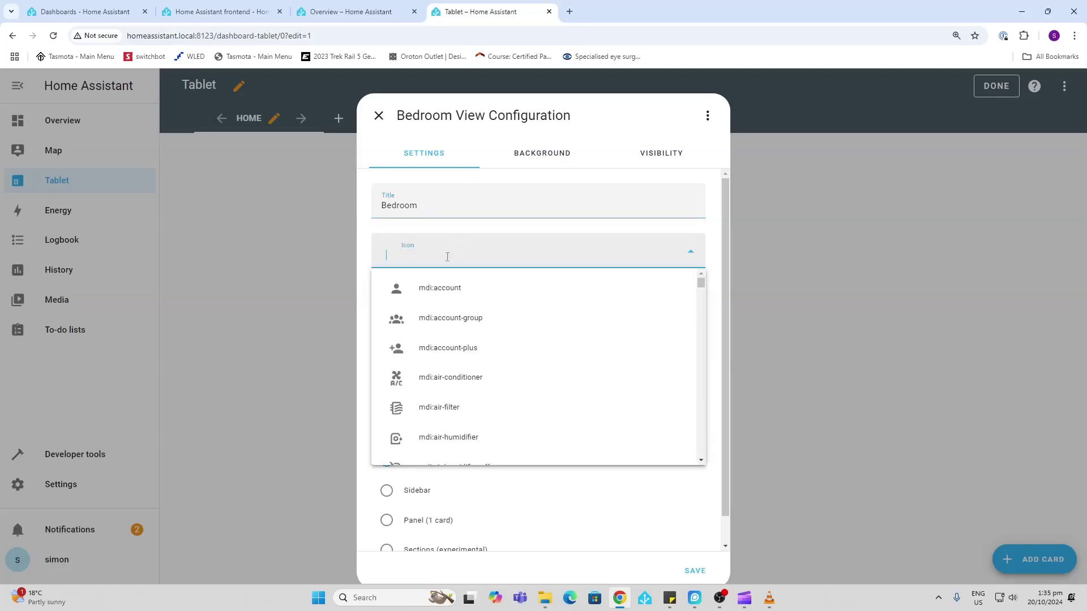
{"action": "type", "text": "bed"}
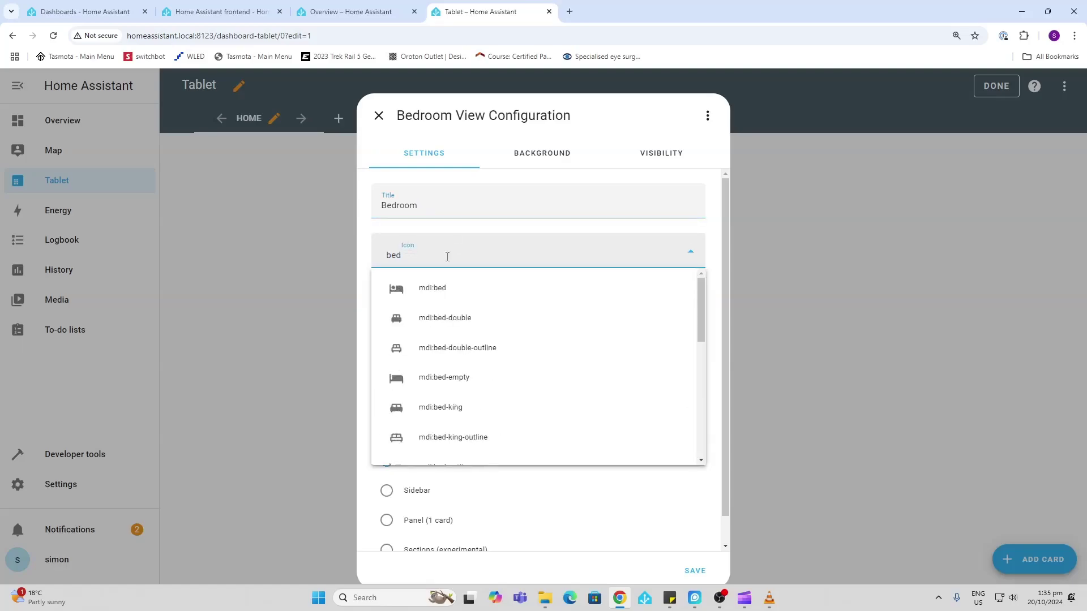
{"action": "left_click", "coordinate": [436, 288]}
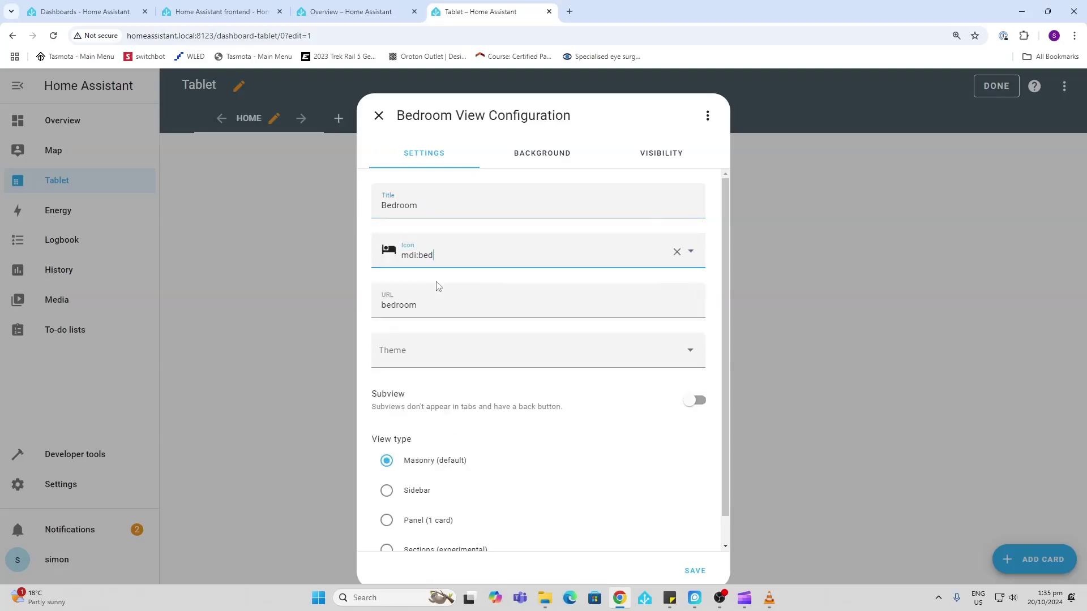
- Leave theme and subview unset and use the Sections view type without dense placement
{"action": "left_click", "coordinate": [420, 354]}
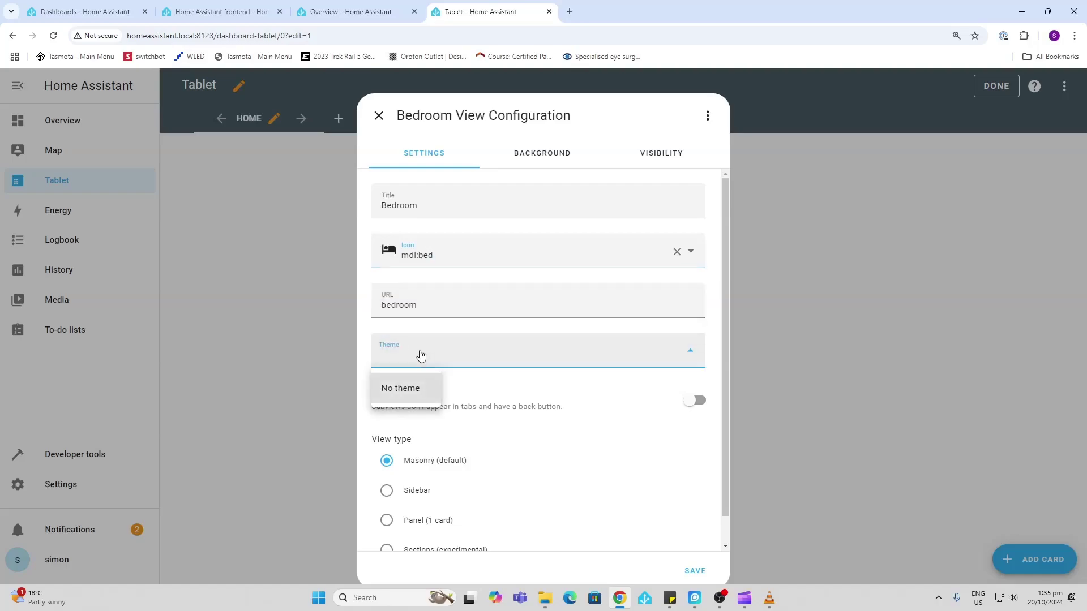
{"action": "left_click", "coordinate": [637, 385]}
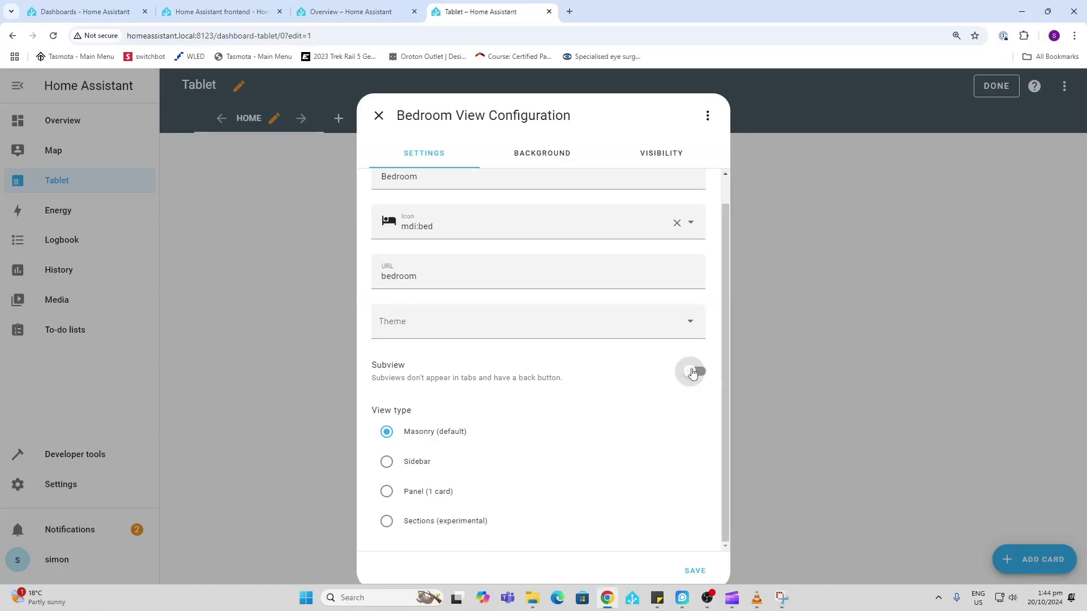
{"action": "left_click", "coordinate": [693, 372]}
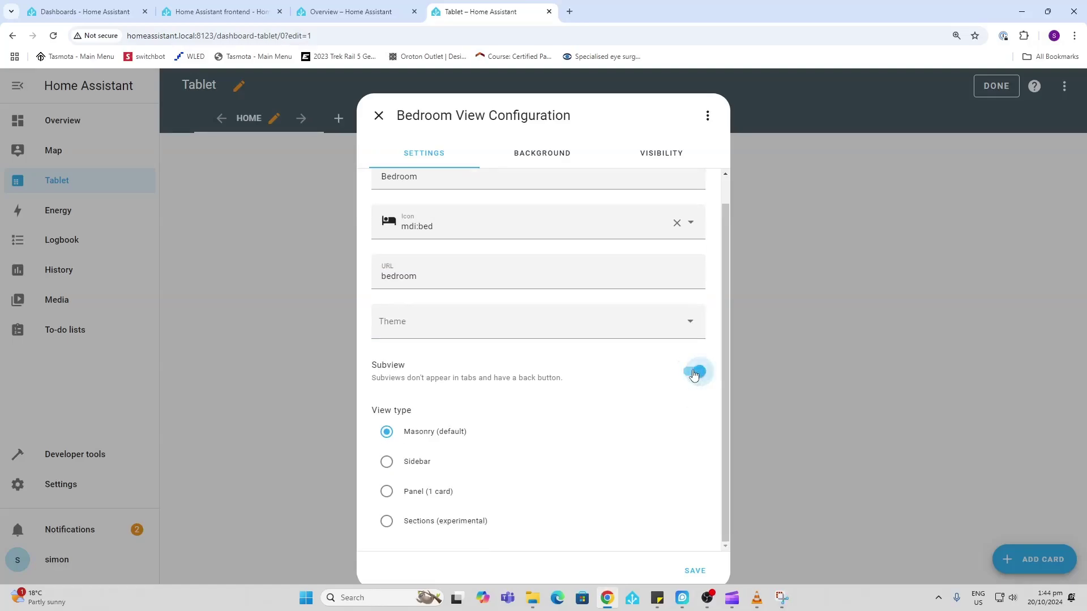
{"action": "left_click", "coordinate": [694, 375]}
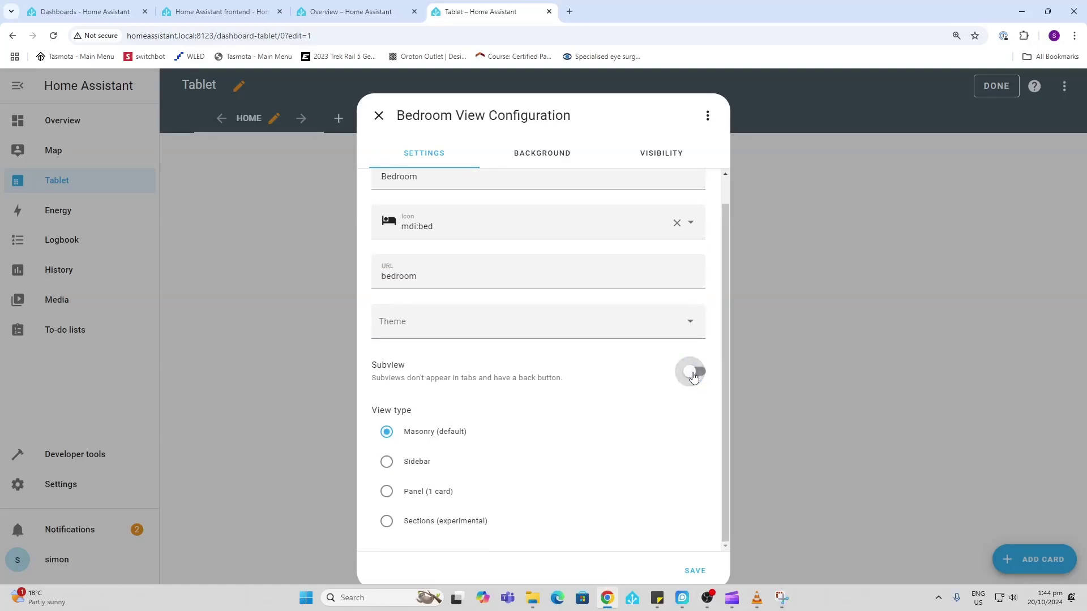
{"action": "left_click", "coordinate": [388, 524]}
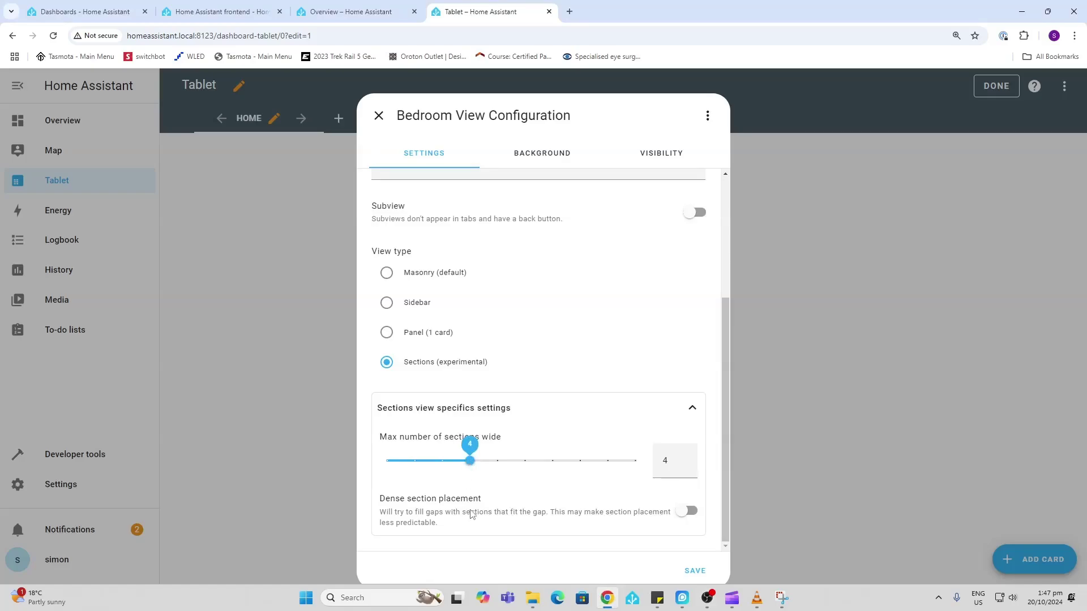
{"action": "left_click", "coordinate": [689, 513]}
{"action": "left_click", "coordinate": [689, 513]}
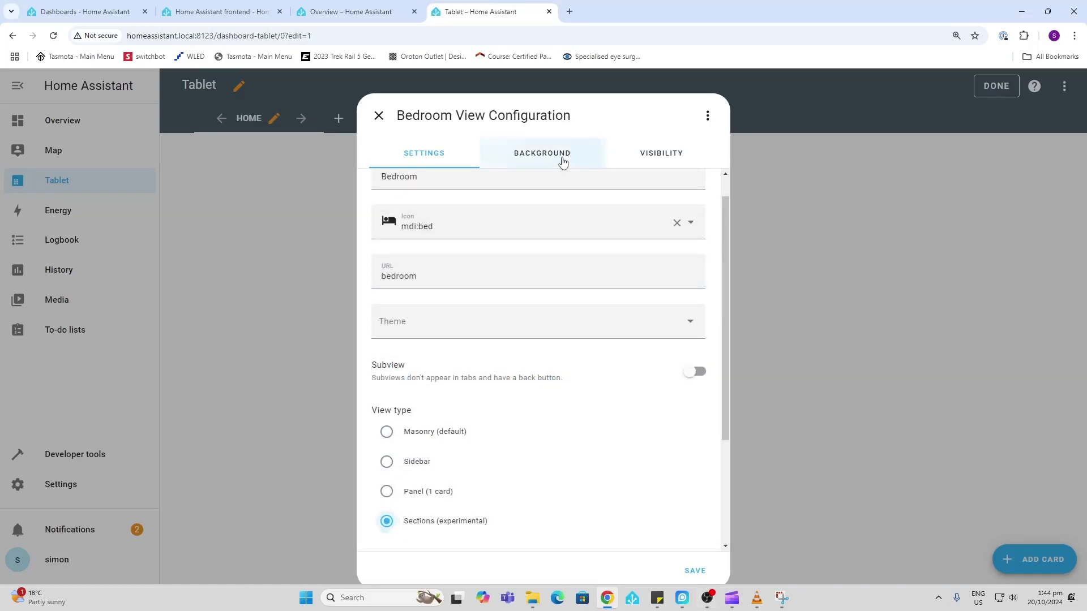
- Review the view's Background and Visibility options, then save the Bedroom view
{"action": "left_click", "coordinate": [561, 161]}
{"action": "mouse_move", "coordinate": [685, 601]}
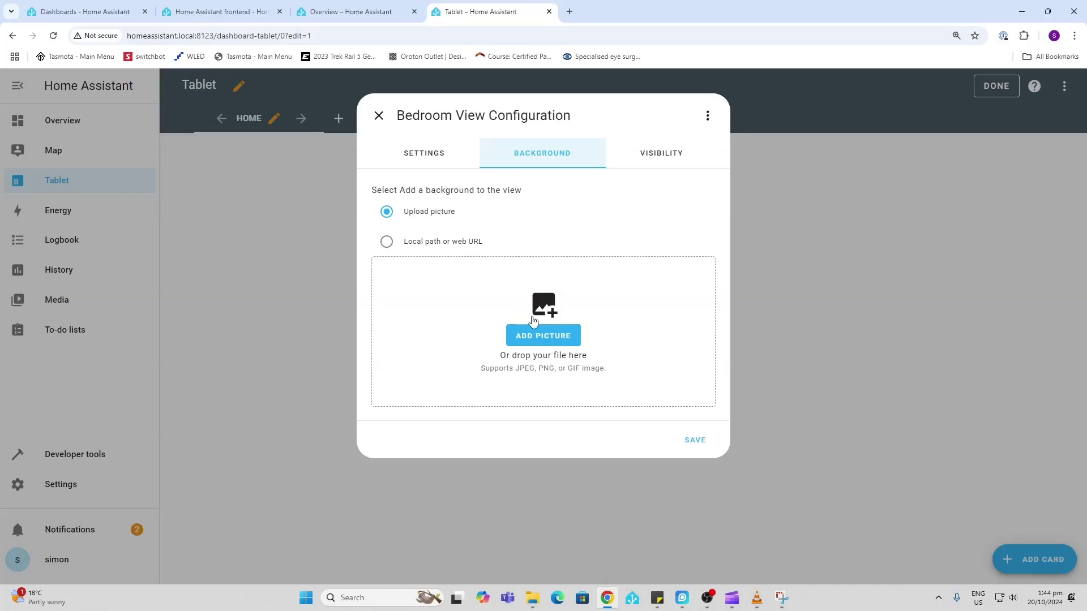
{"action": "left_click", "coordinate": [662, 153]}
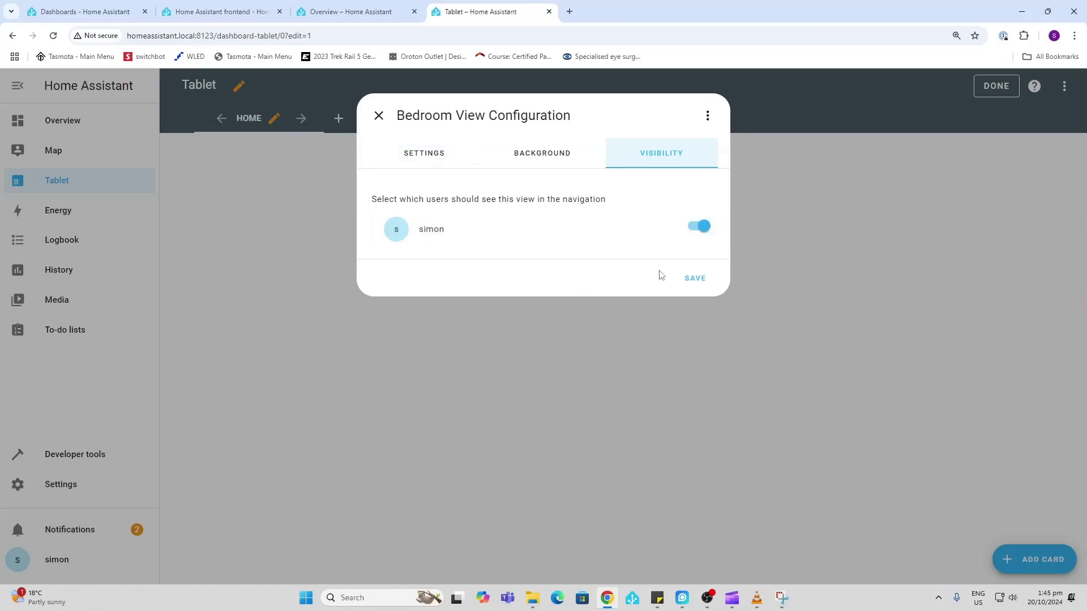
{"action": "left_click", "coordinate": [419, 152]}
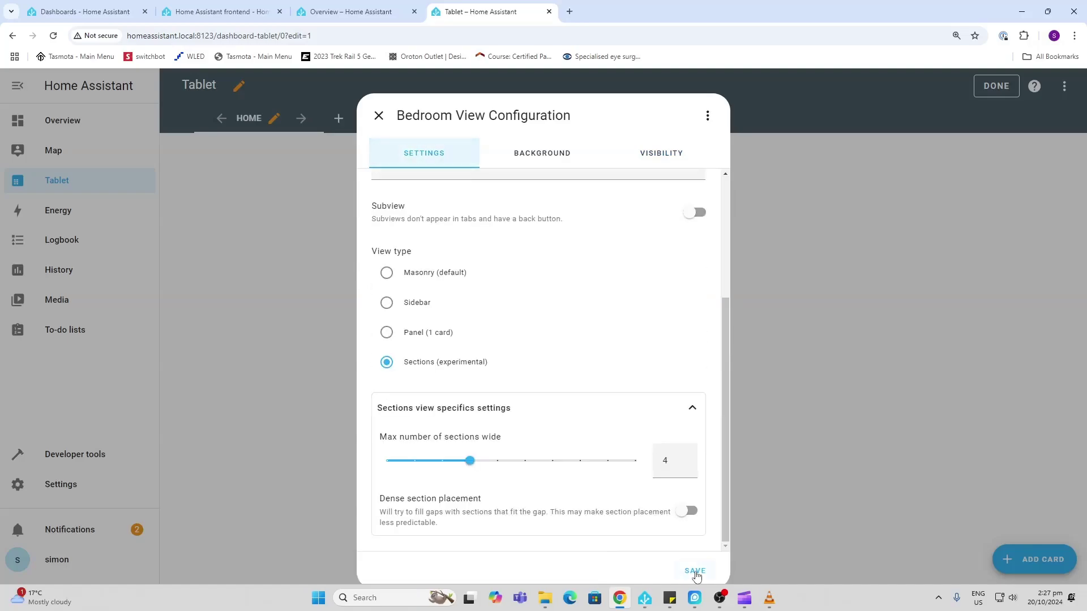
{"action": "left_click", "coordinate": [696, 572]}
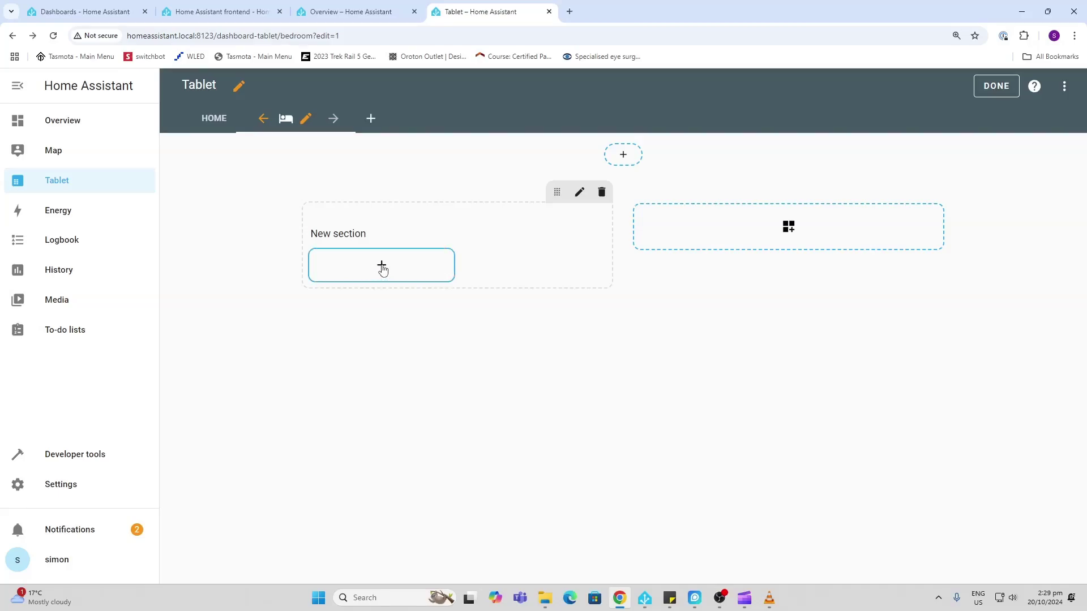
- Add entity cards for Bedroom Light and Bedroom Strip to the New section
{"action": "left_click", "coordinate": [382, 269]}
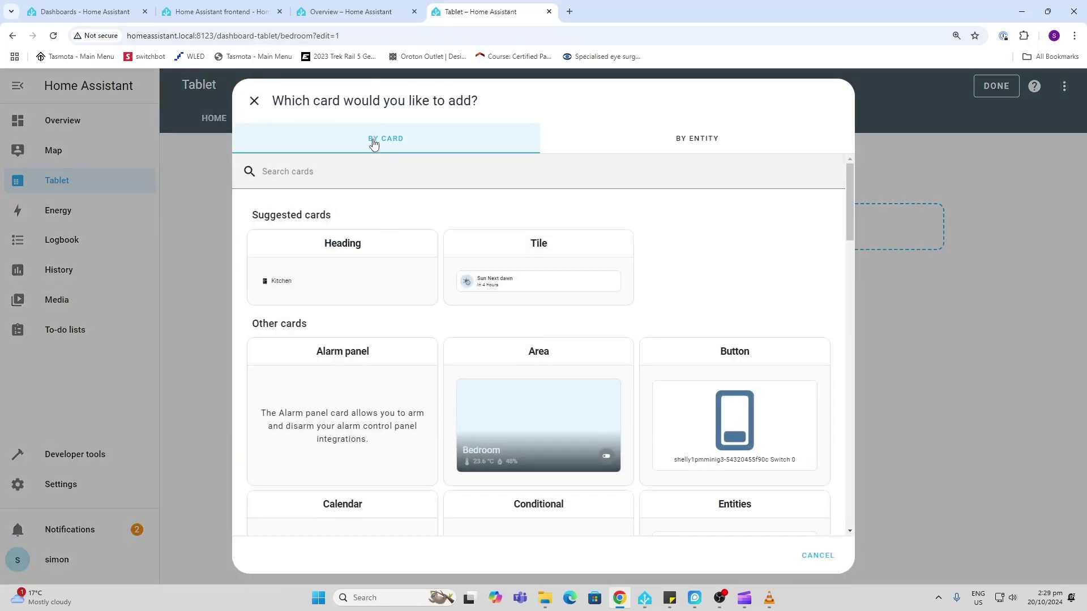
{"action": "left_click", "coordinate": [703, 139]}
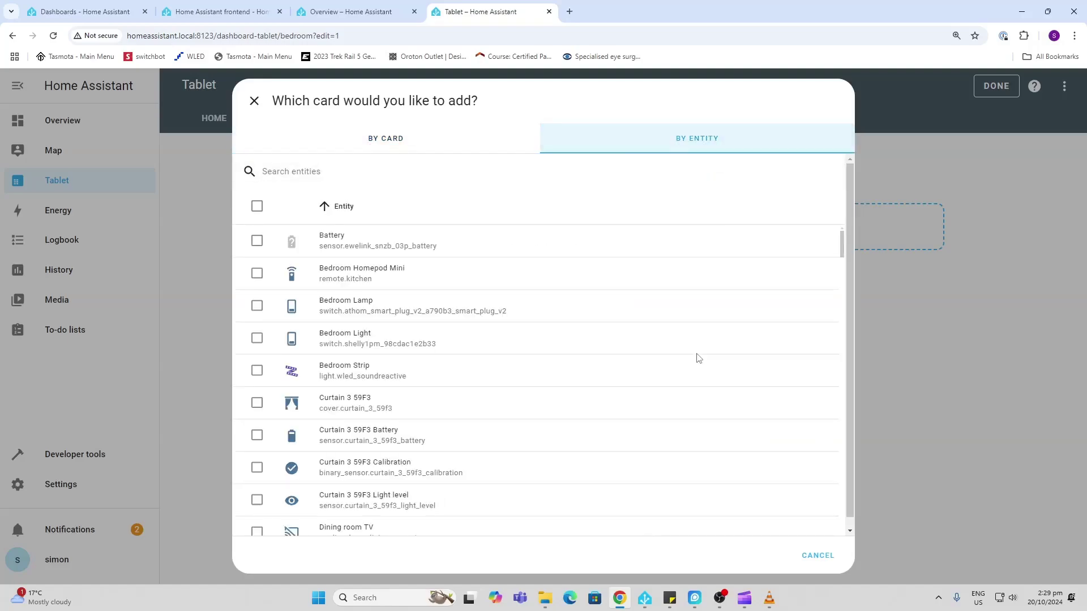
{"action": "left_click", "coordinate": [257, 339]}
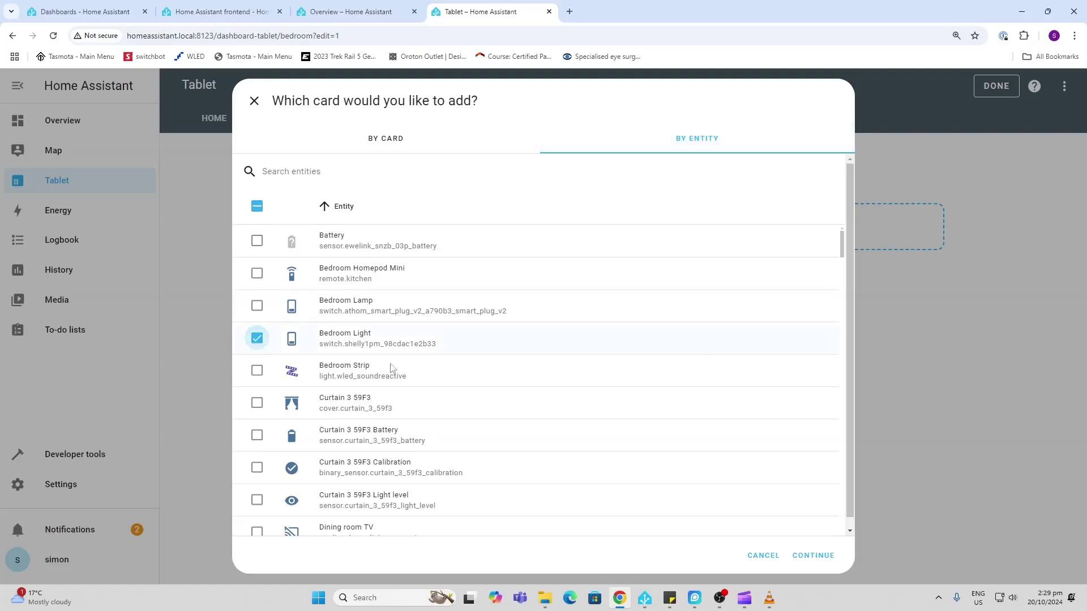
{"action": "left_click", "coordinate": [258, 372]}
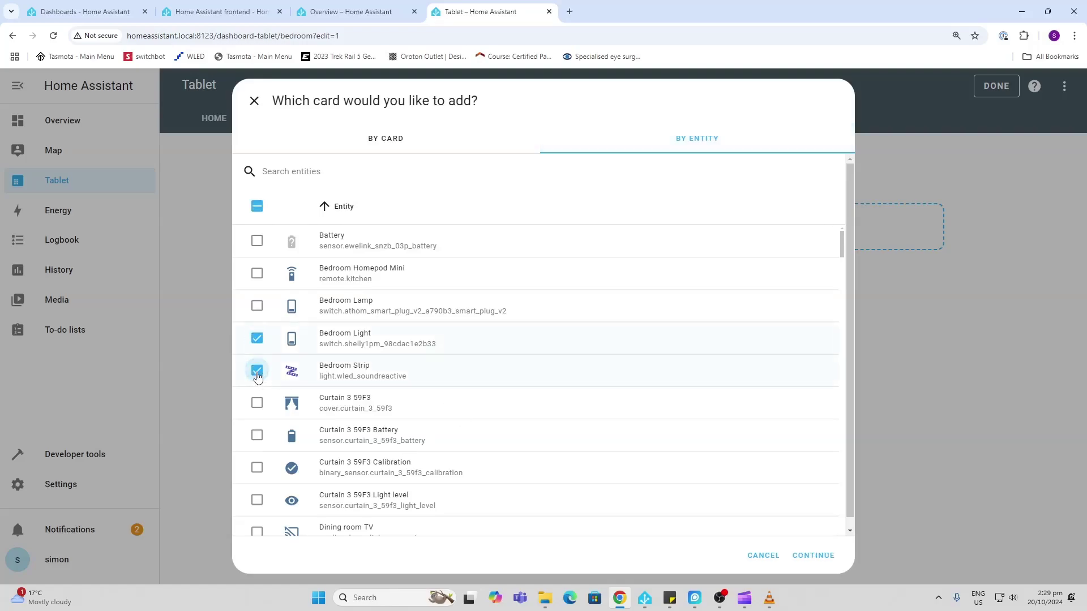
{"action": "left_click", "coordinate": [814, 556]}
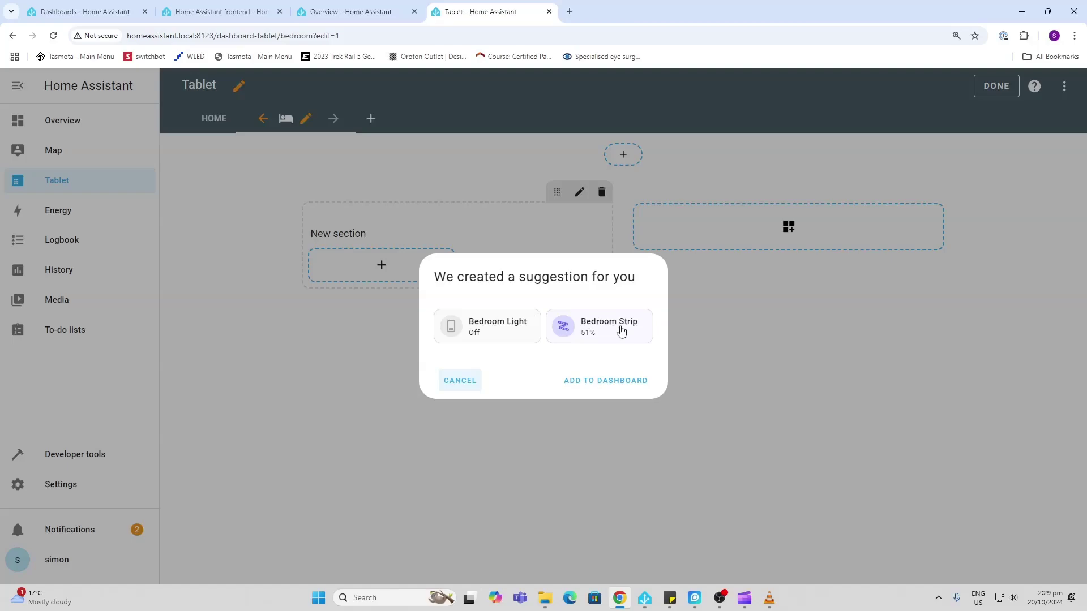
{"action": "left_click", "coordinate": [597, 383]}
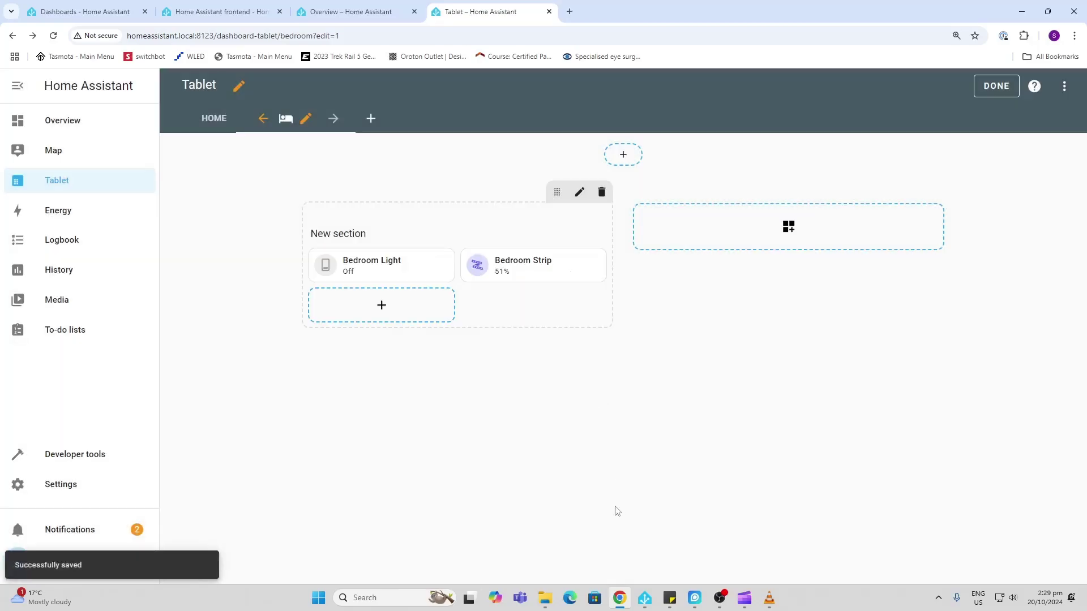
- Leave edit mode and toggle the Bedroom Light and Bedroom Strip cards on and off
{"action": "left_click", "coordinate": [995, 87]}
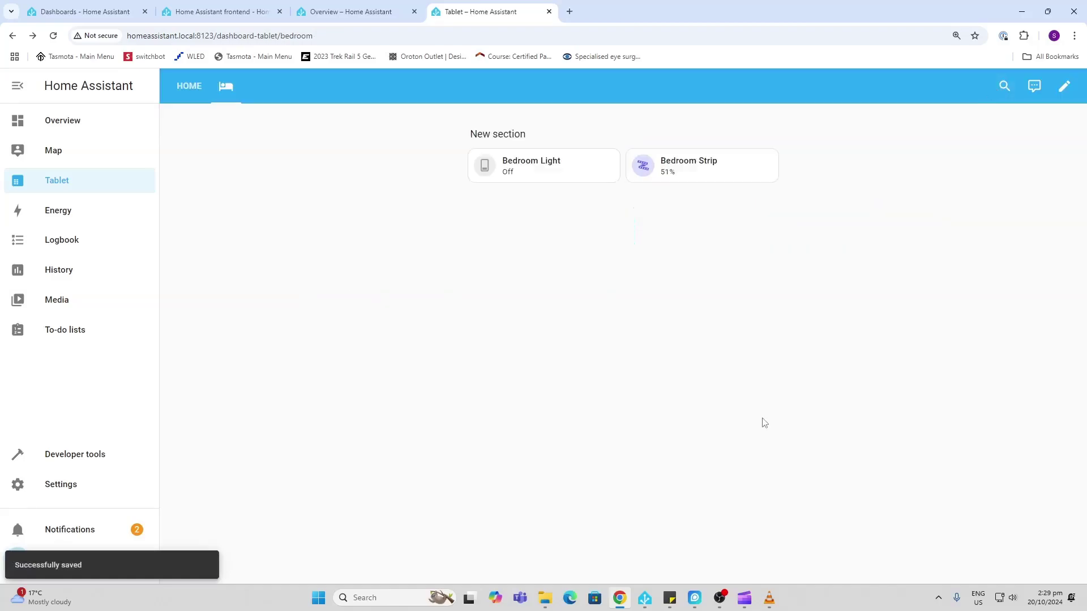
{"action": "left_click", "coordinate": [489, 167]}
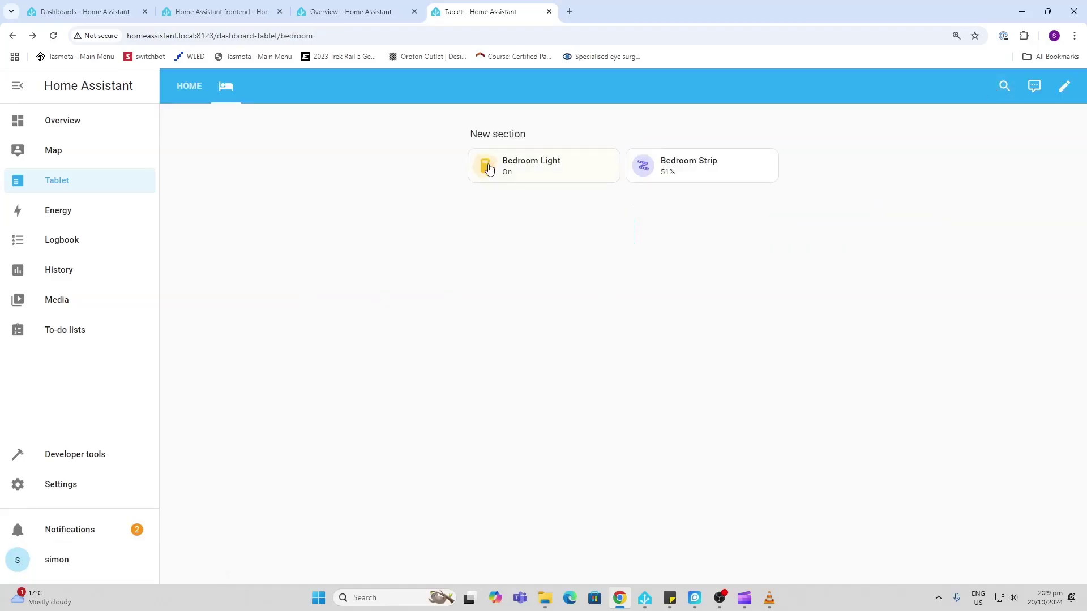
{"action": "left_click", "coordinate": [490, 168]}
{"action": "left_click", "coordinate": [645, 167]}
{"action": "left_click", "coordinate": [646, 169]}
- Dim the Bedroom Strip to 43% brightness from its detailed controls
{"action": "left_click", "coordinate": [699, 173]}
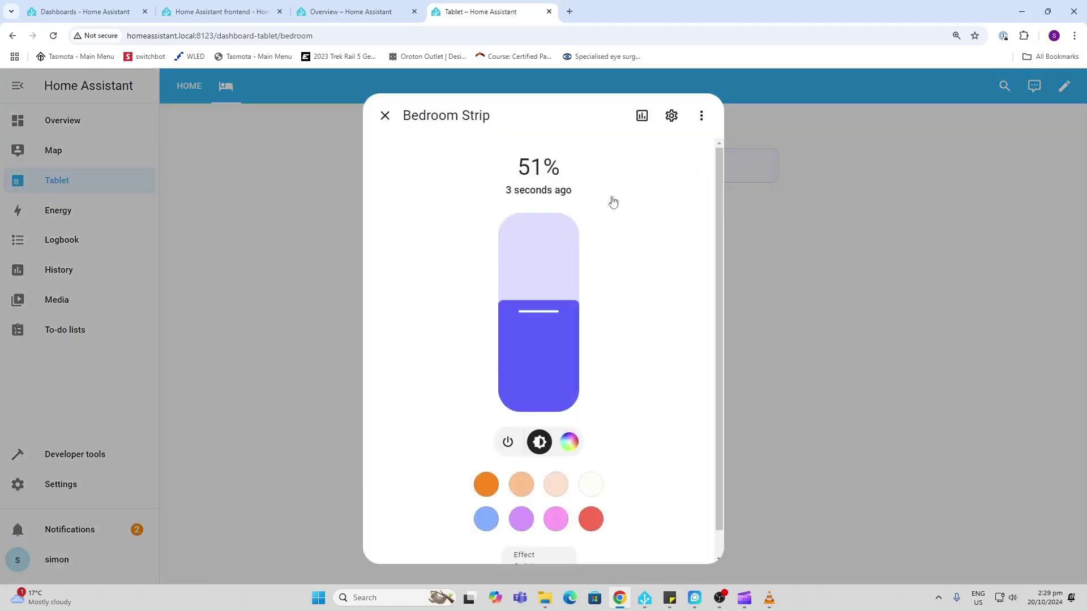
{"action": "mouse_move", "coordinate": [524, 328]}
{"action": "left_mouse_down"}
{"action": "mouse_move", "coordinate": [532, 272]}
{"action": "mouse_move", "coordinate": [540, 333]}
{"action": "left_mouse_up"}
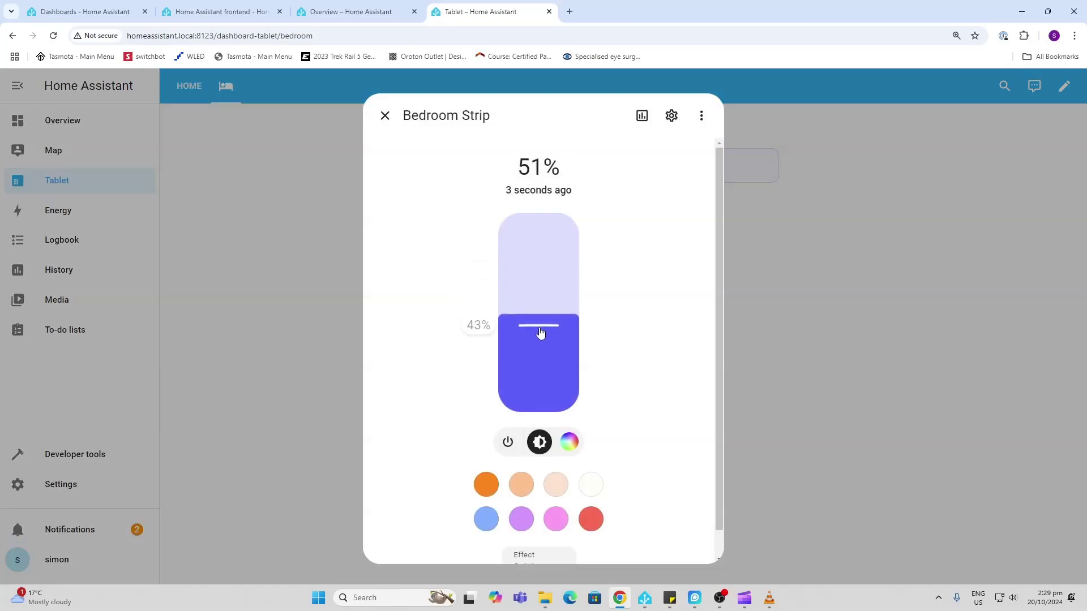
{"action": "left_click", "coordinate": [566, 447]}
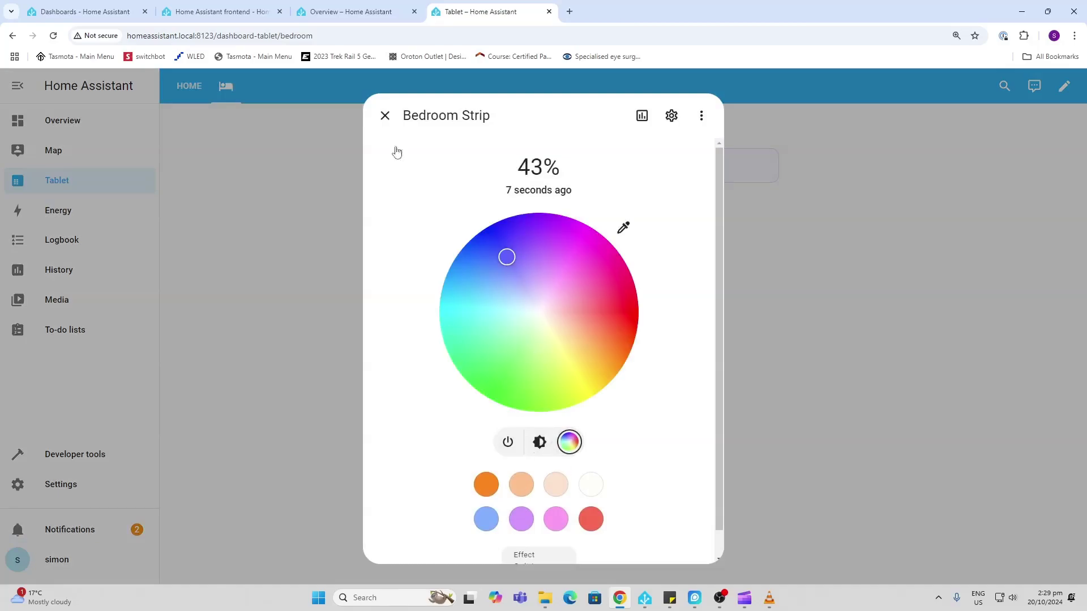
{"action": "left_click", "coordinate": [385, 116]}
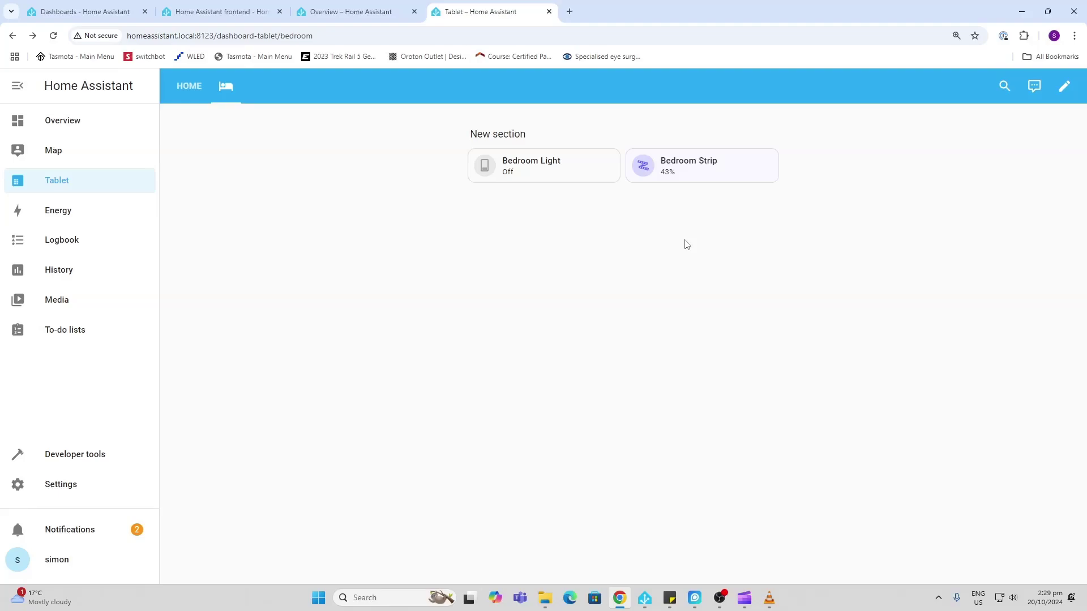
- Rename the first section heading to 'Lighting' with the mdi:ceiling-light icon
{"action": "left_click", "coordinate": [1063, 85]}
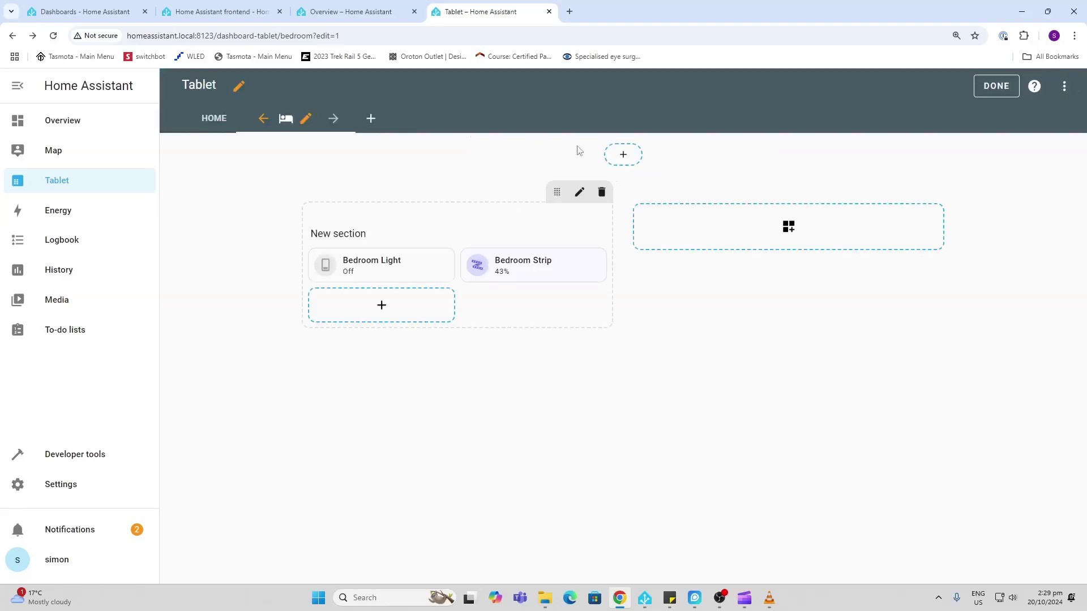
{"action": "left_click", "coordinate": [458, 226]}
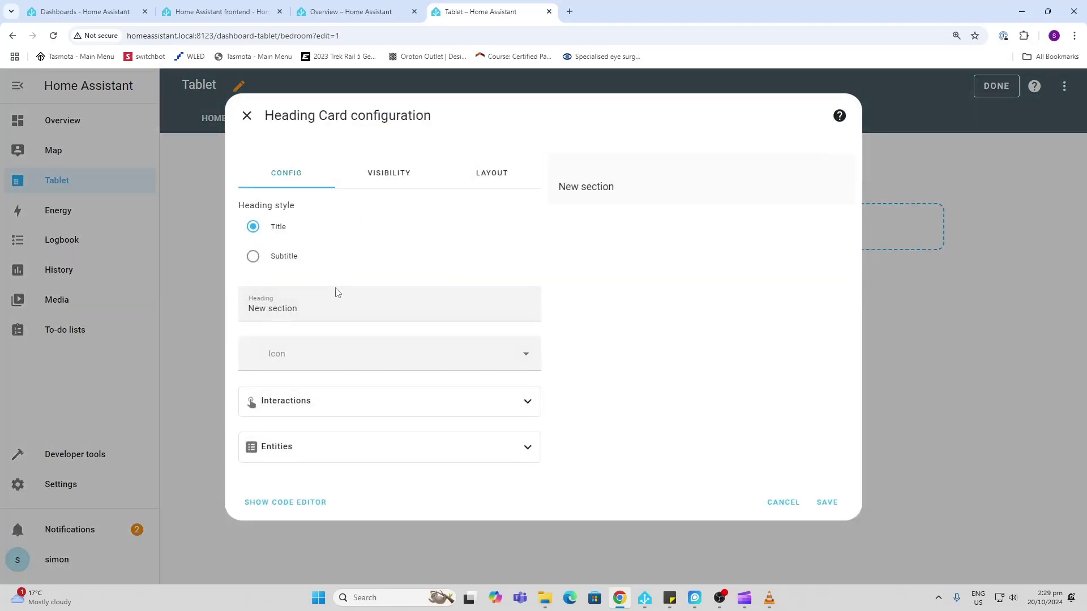
{"action": "left_click", "coordinate": [322, 309]}
{"action": "left_click_drag", "start_coordinate": [321, 310], "coordinate": [178, 314]}
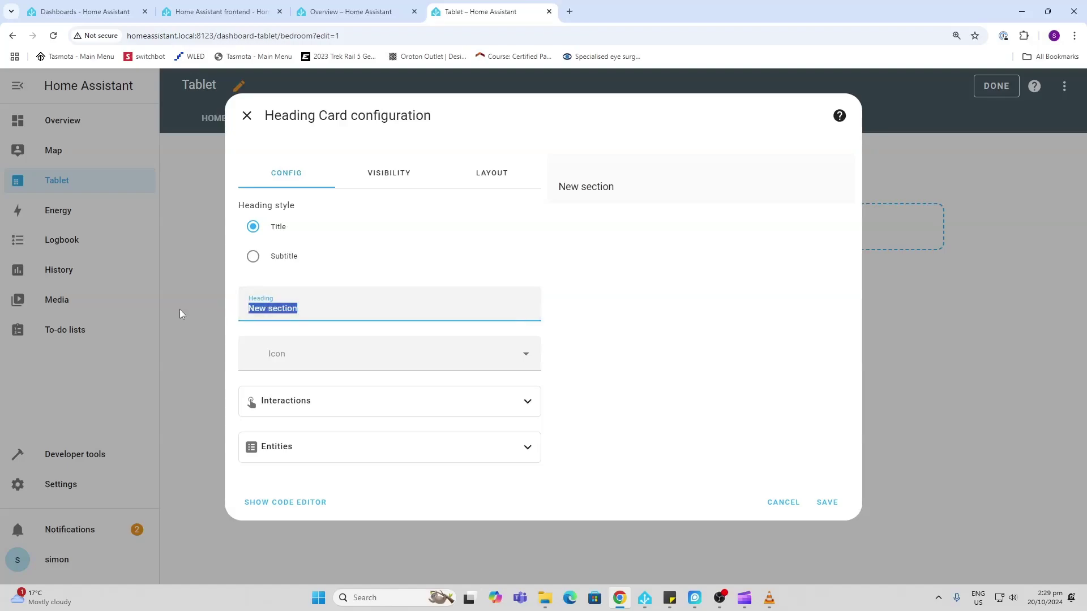
{"action": "type", "text": "Lighting"}
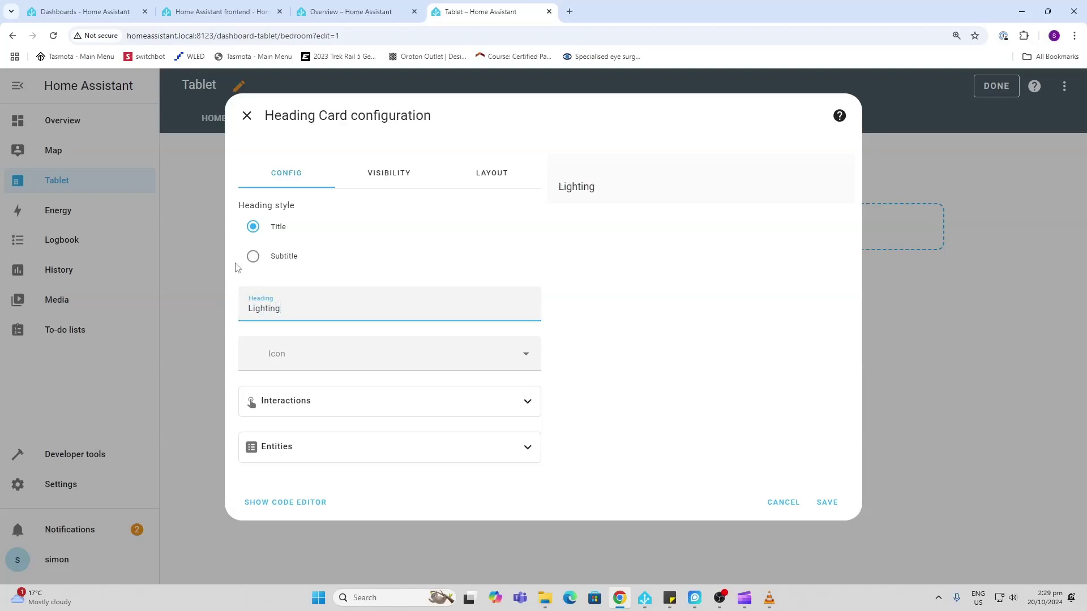
{"action": "left_click", "coordinate": [299, 355]}
{"action": "type", "text": "lig"}
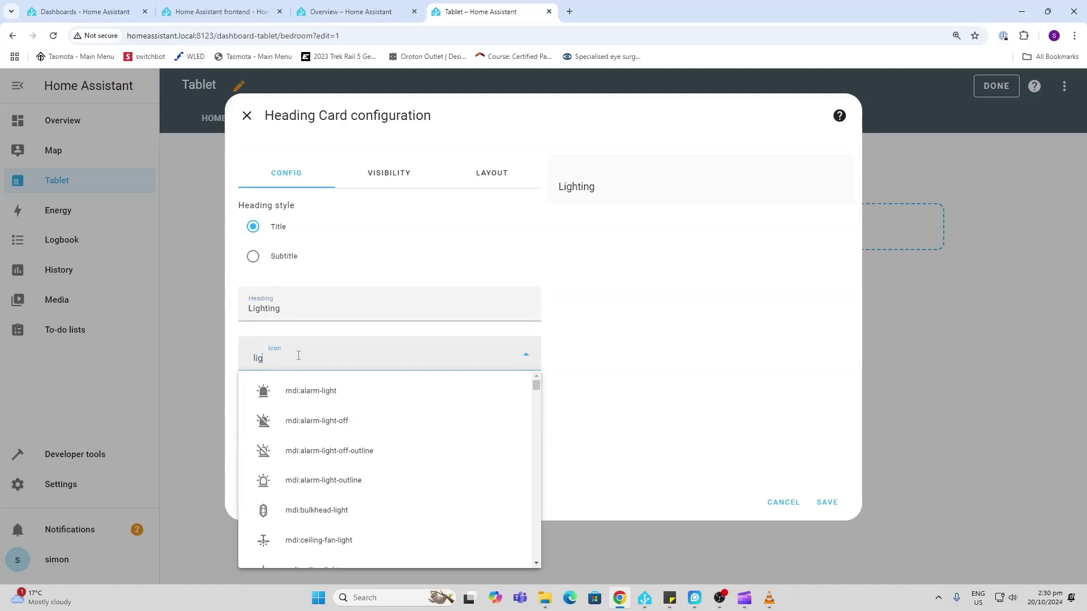
{"action": "type", "text": "h"}
{"action": "scroll", "coordinate": [330, 522], "scroll_direction": "down", "scroll_amount": 2}
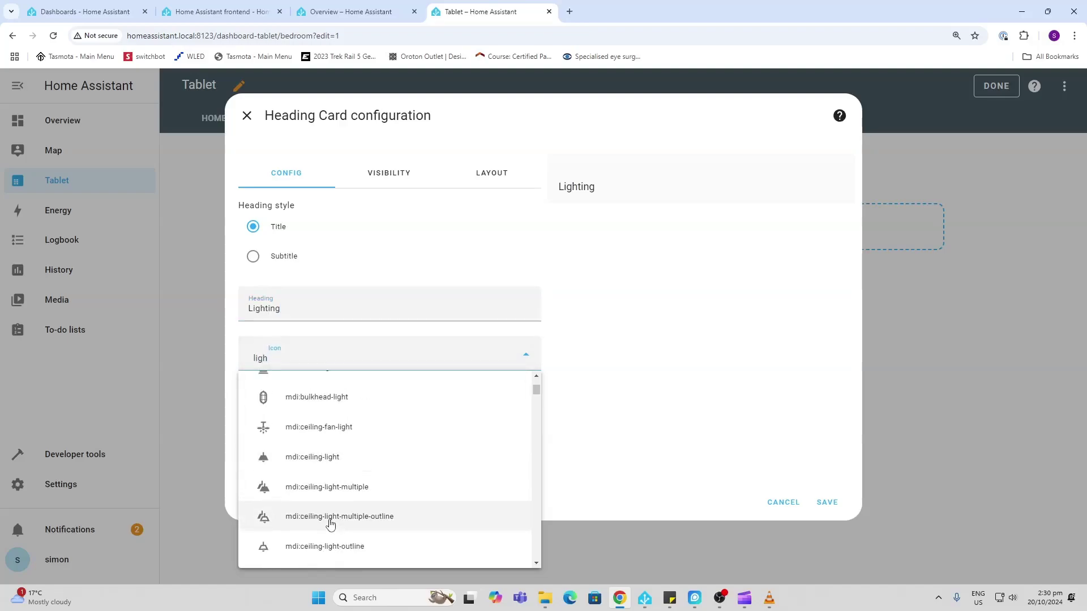
{"action": "left_click", "coordinate": [333, 470]}
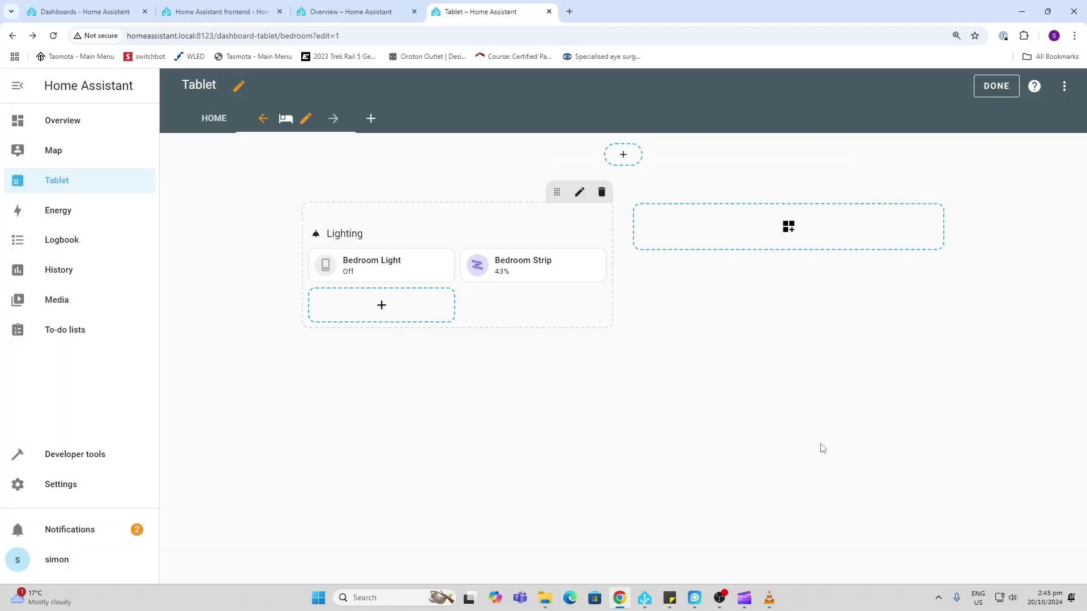
- Create a second section and browse its card choices
{"action": "left_click", "coordinate": [788, 228]}
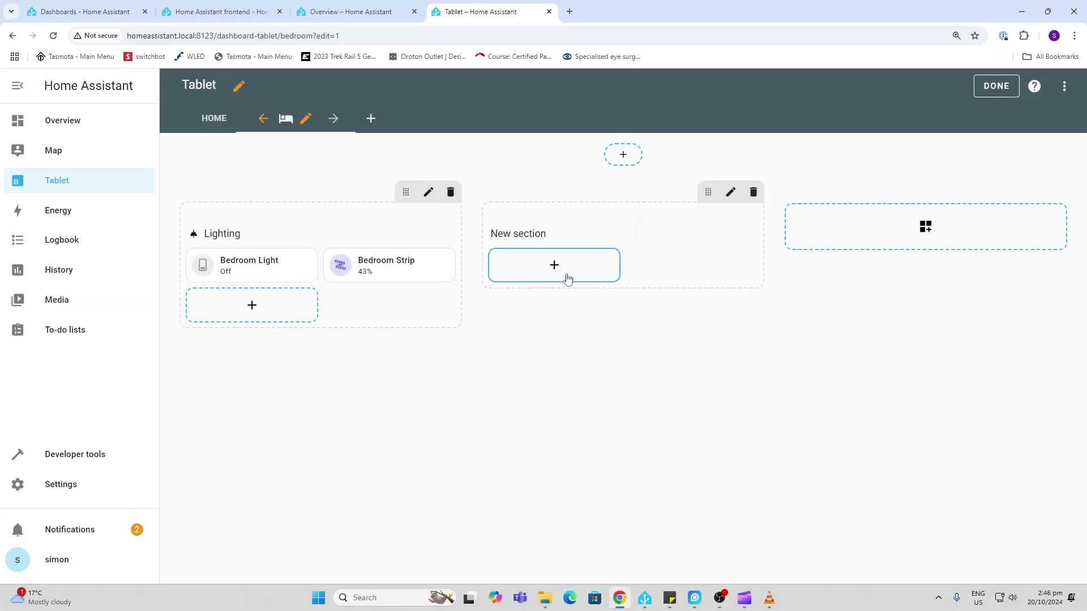
{"action": "left_click", "coordinate": [565, 275]}
{"action": "scroll", "coordinate": [623, 428], "scroll_direction": "down", "scroll_amount": 4}
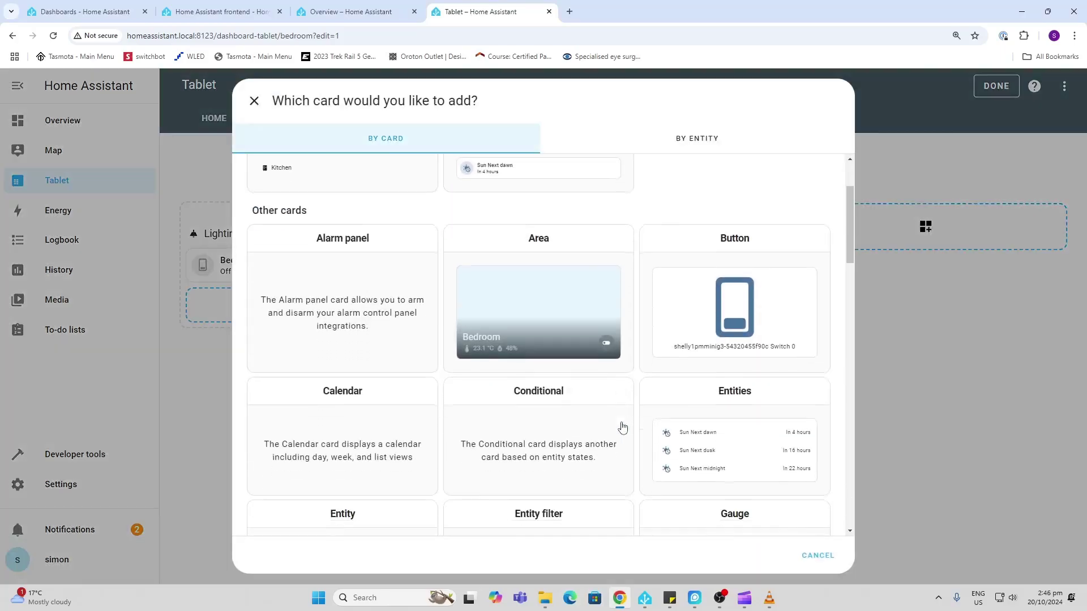
{"action": "scroll", "coordinate": [623, 427], "scroll_direction": "down", "scroll_amount": 2}
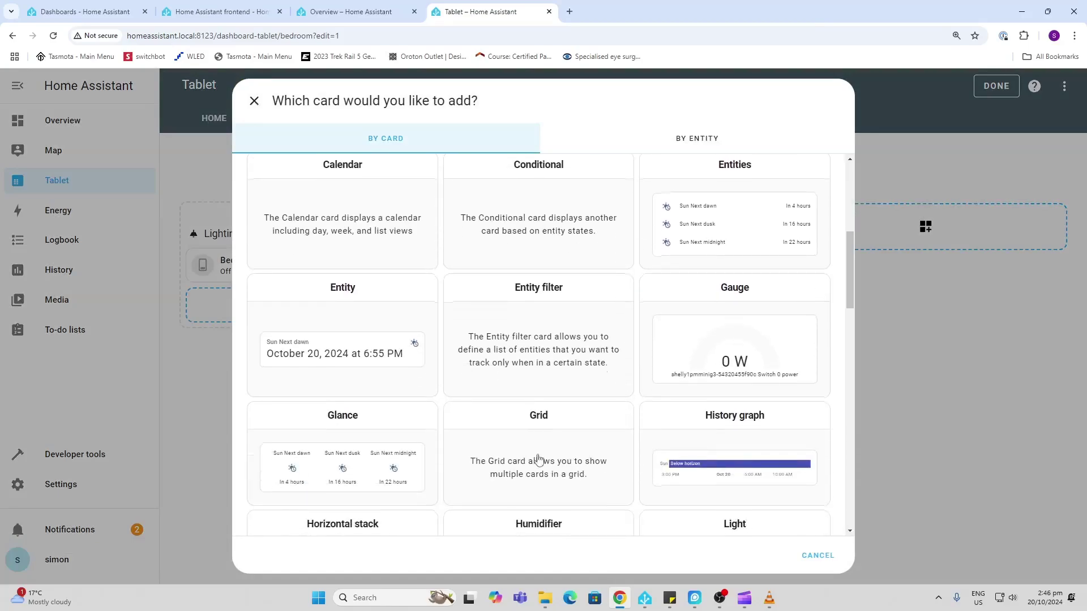
- Add a Gauge card for the O-1PST Carbon dioxide sensor named 'CO2' with unit PPM
{"action": "left_click", "coordinate": [711, 340]}
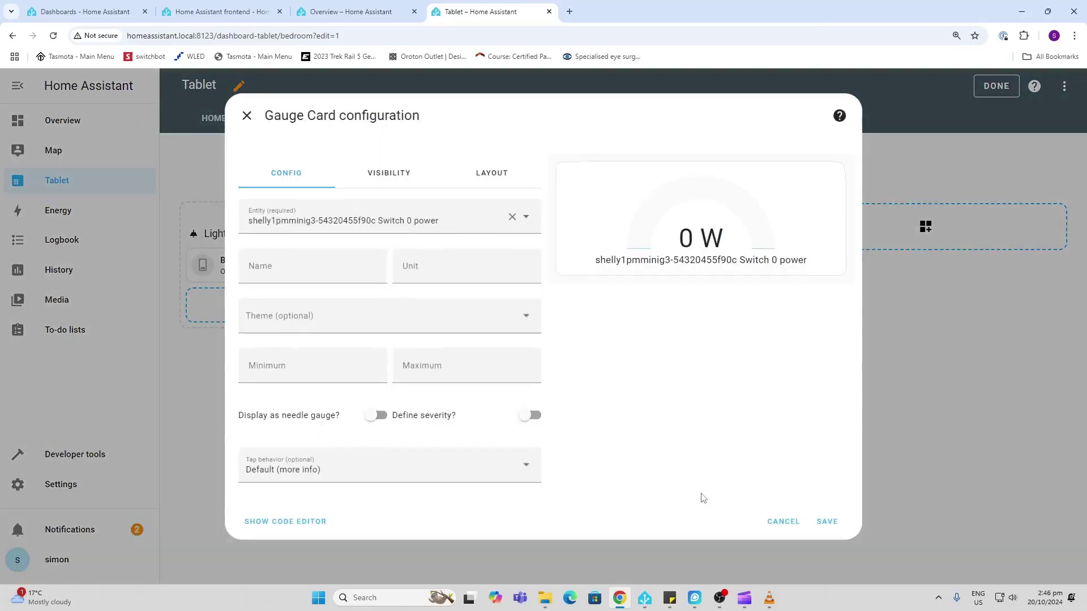
{"action": "left_click", "coordinate": [512, 218]}
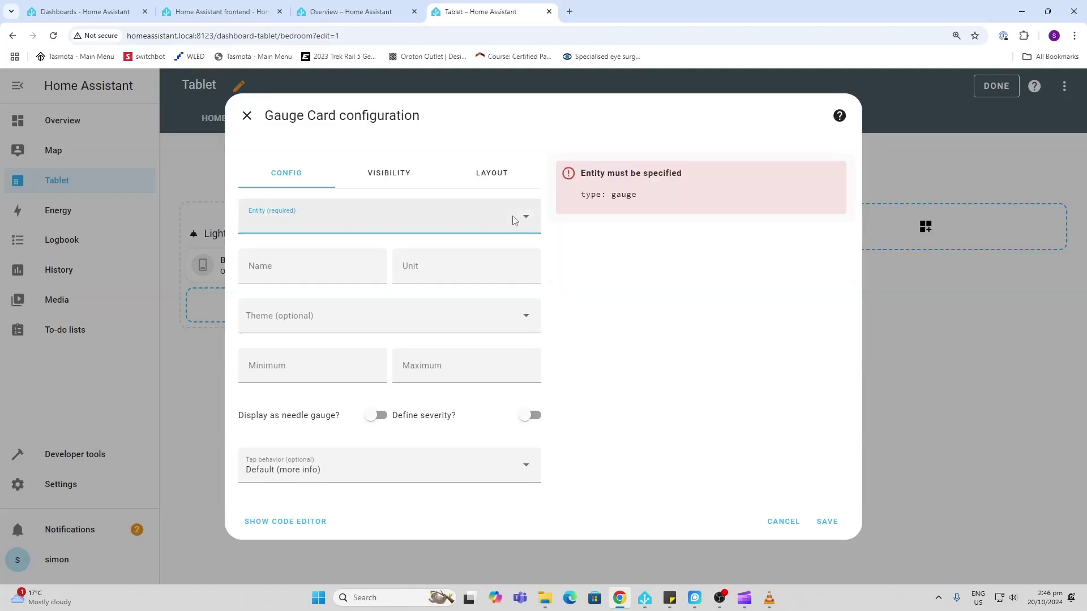
{"action": "type", "text": "carbo"}
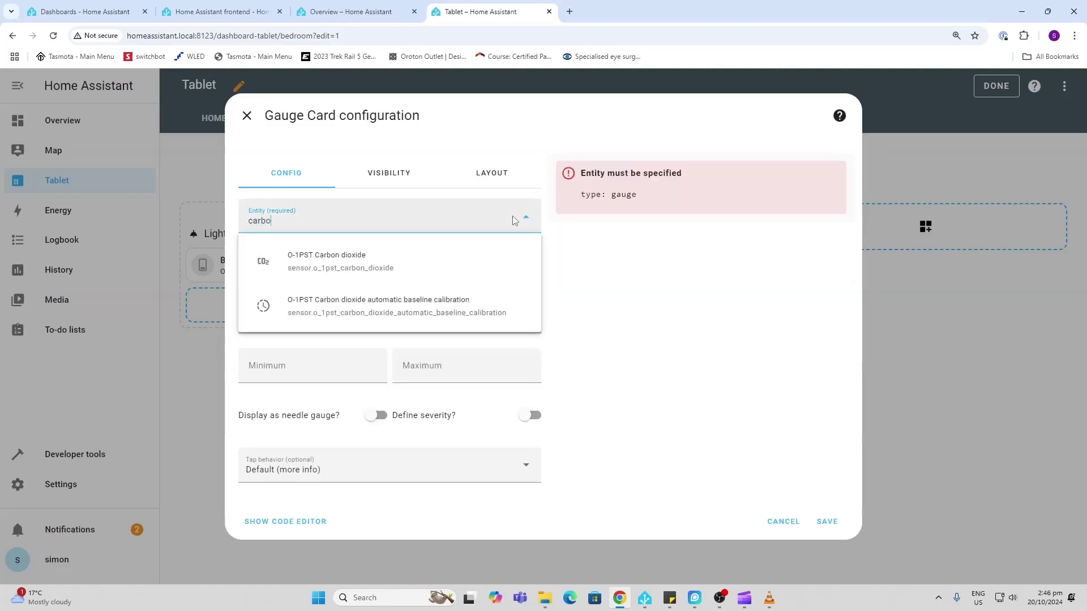
{"action": "left_click", "coordinate": [457, 254]}
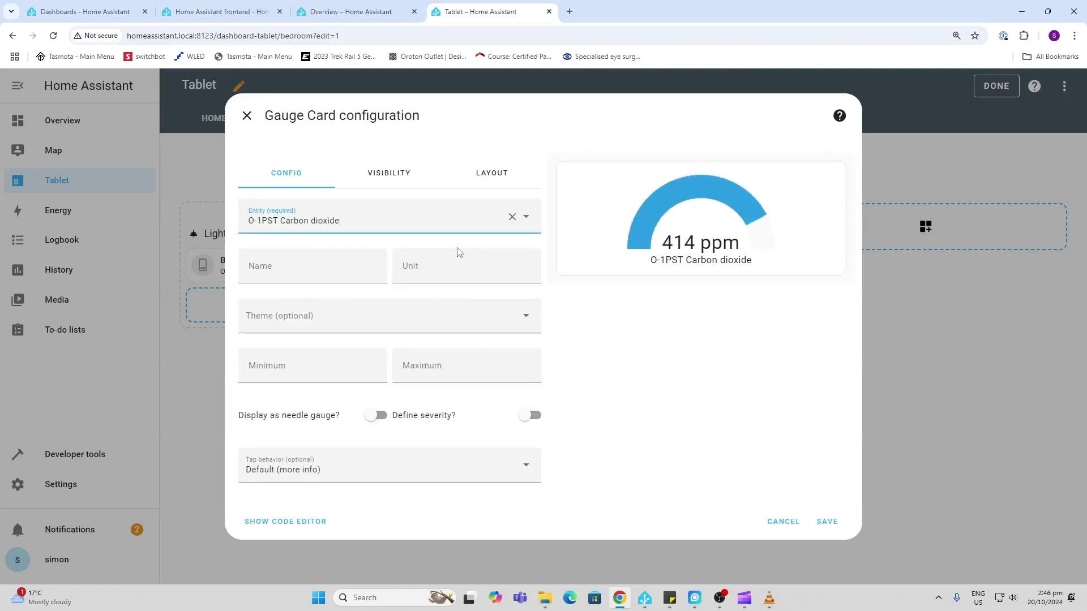
{"action": "left_click", "coordinate": [356, 274]}
{"action": "type", "text": "C"}
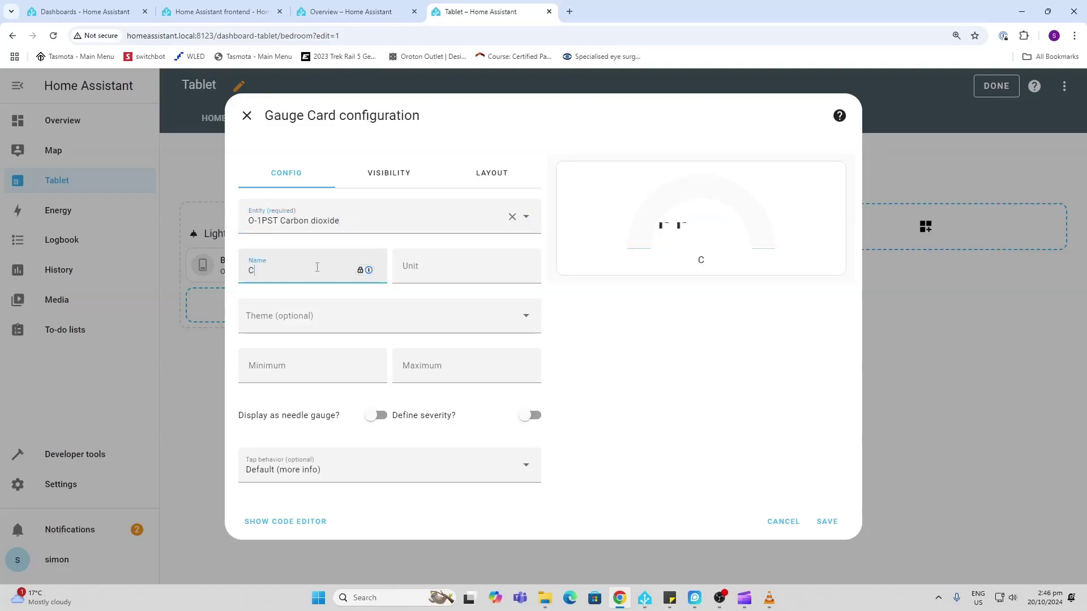
{"action": "type", "text": "O2"}
{"action": "left_click", "coordinate": [414, 273]}
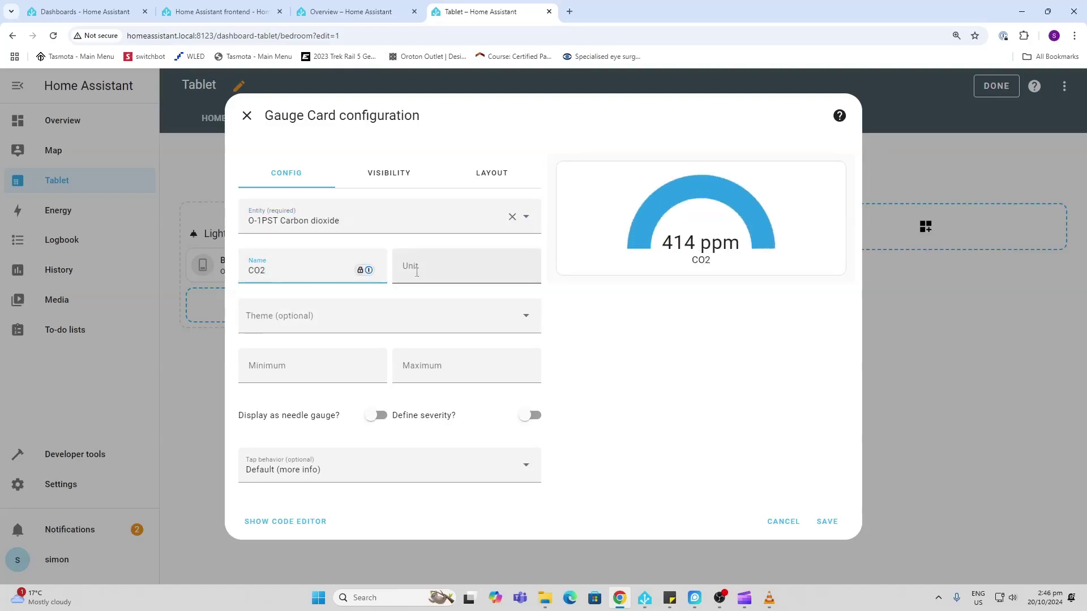
{"action": "type", "text": "PPM"}
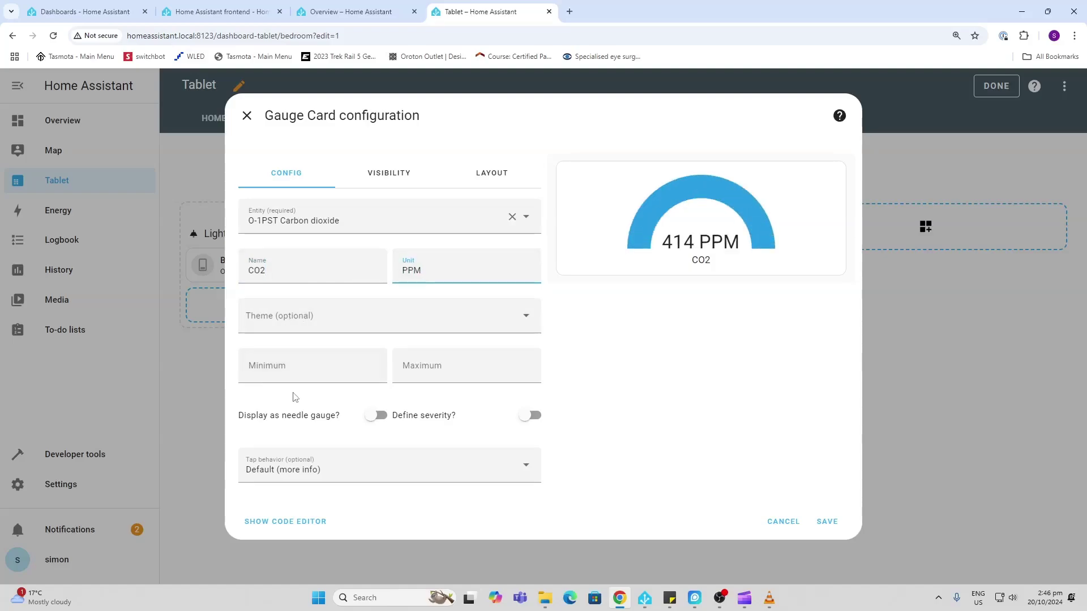
- Set the gauge's minimum to 350 and maximum to 1500
{"action": "left_click", "coordinate": [295, 375]}
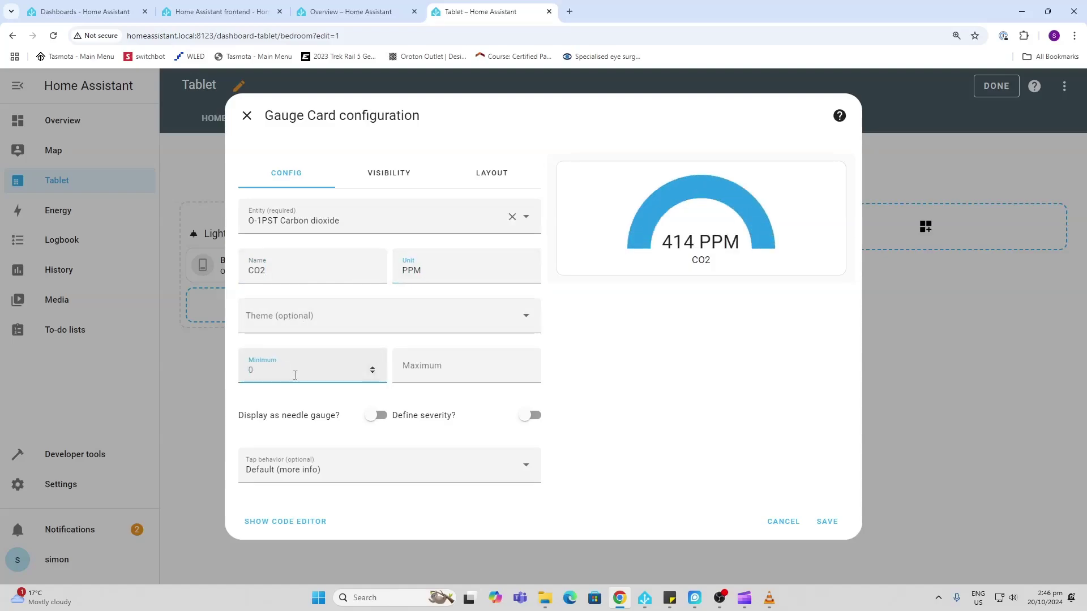
{"action": "type", "text": "30"}
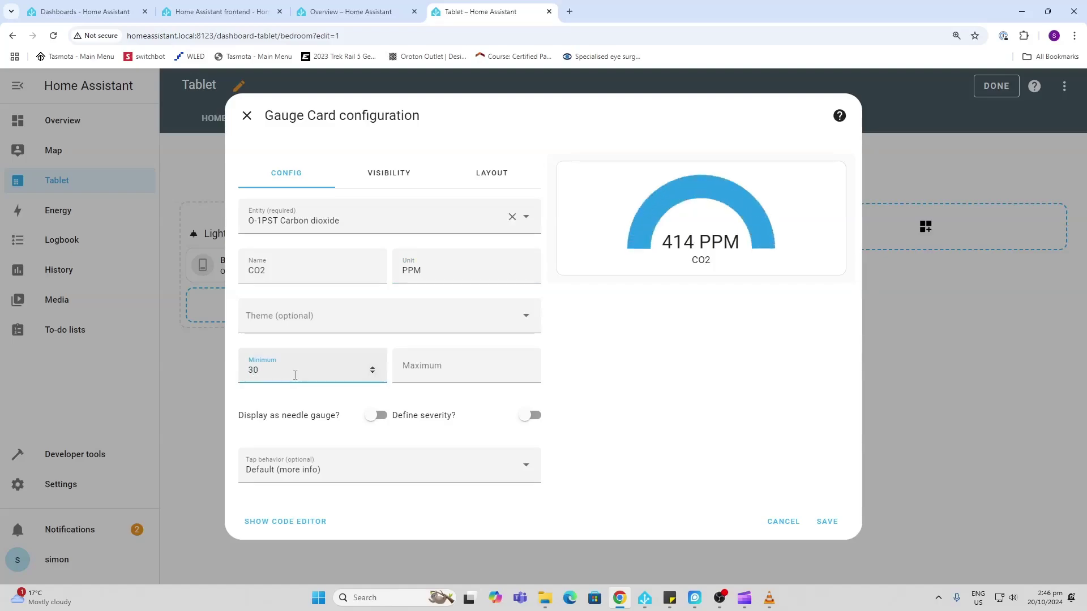
{"action": "key", "text": "BackSpace"}
{"action": "type", "text": "50"}
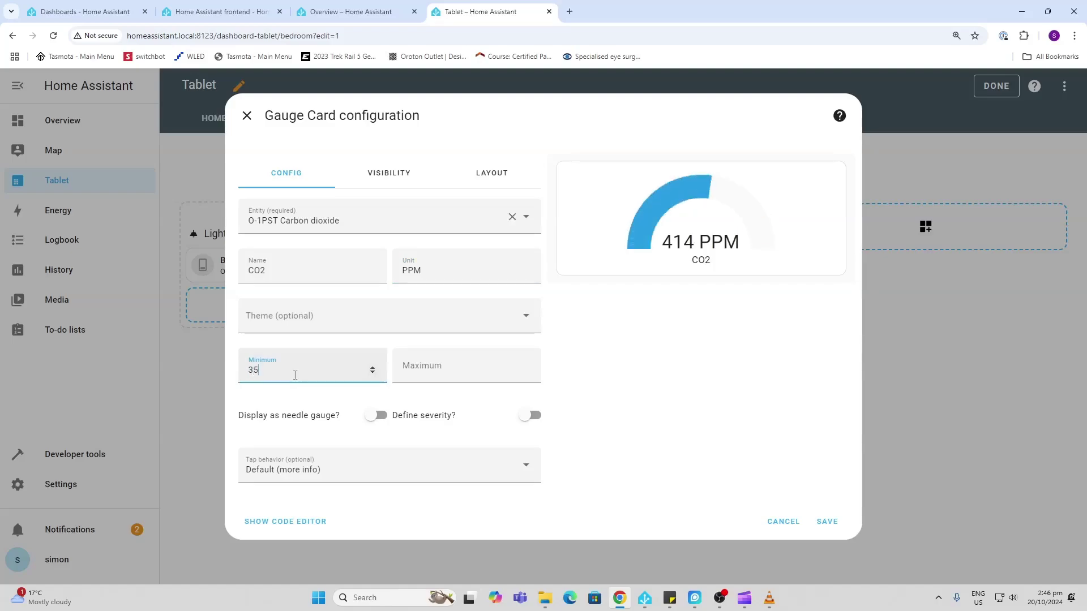
{"action": "left_click", "coordinate": [450, 369]}
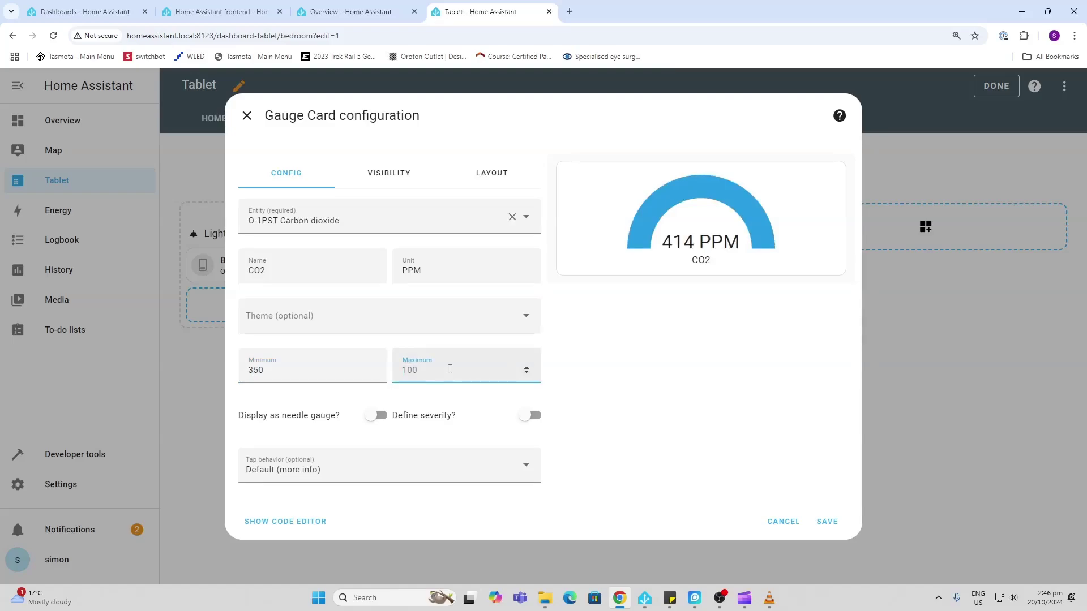
{"action": "type", "text": "15000"}
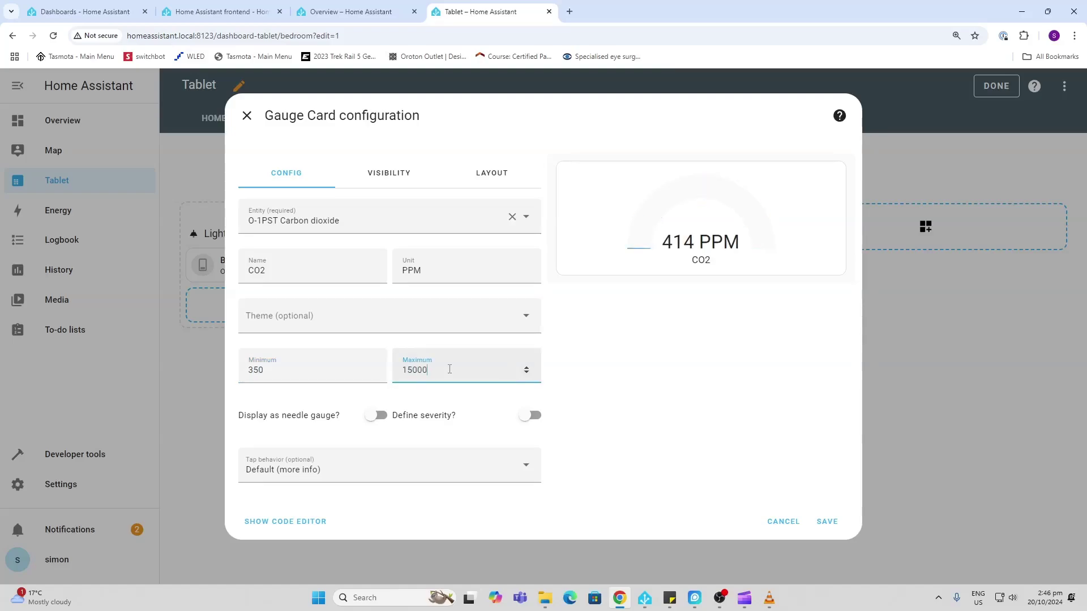
{"action": "key", "text": "BackSpace"}
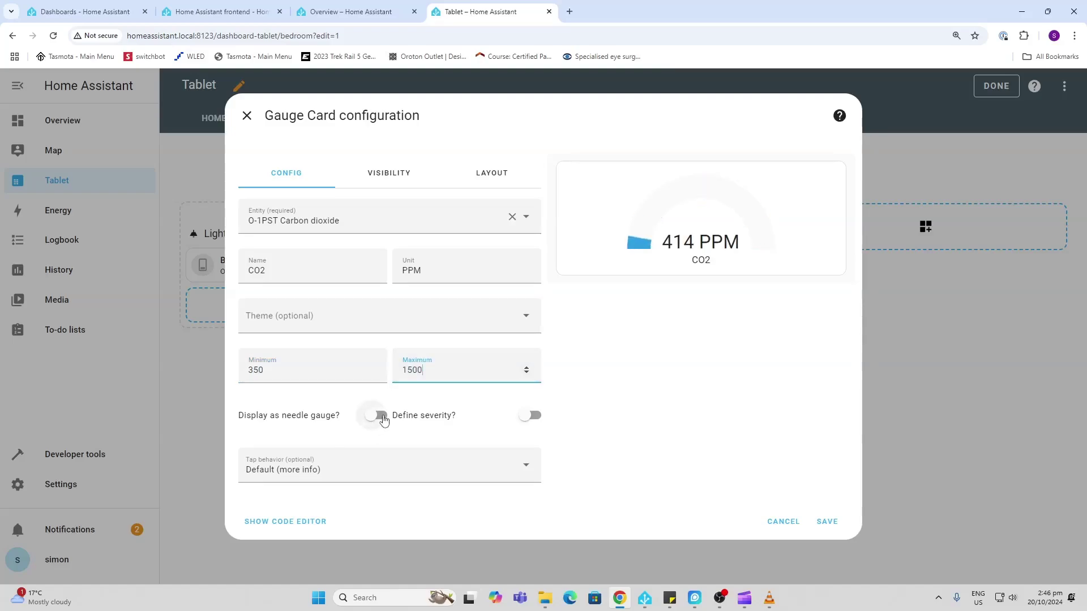
- Turn on needle display and severity bands for the CO2 gauge: green 0, yellow 700, red 1000 PPM
{"action": "left_click", "coordinate": [374, 418]}
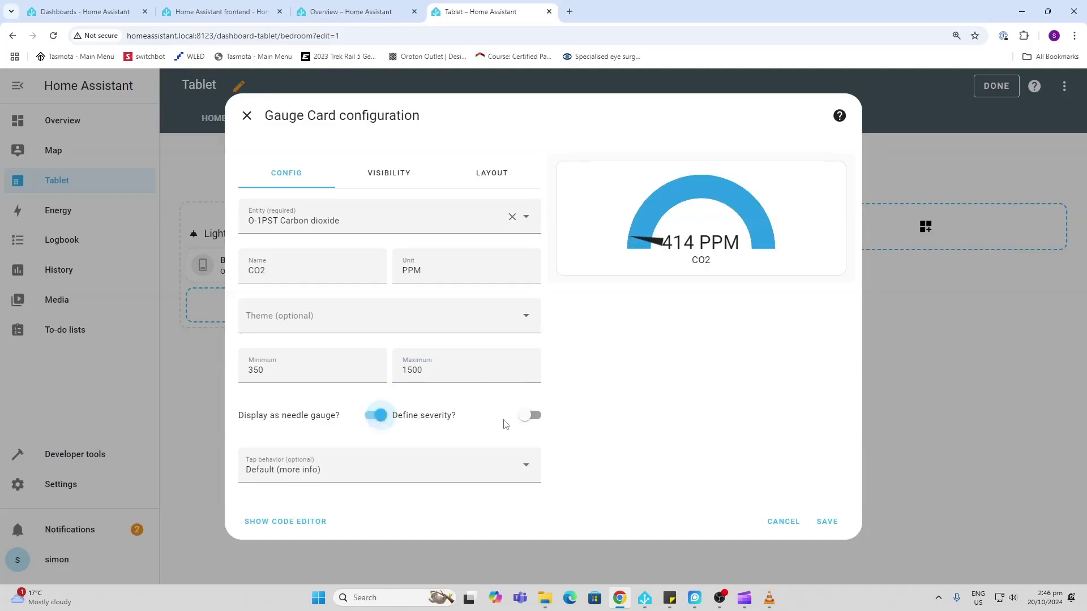
{"action": "left_click", "coordinate": [533, 420]}
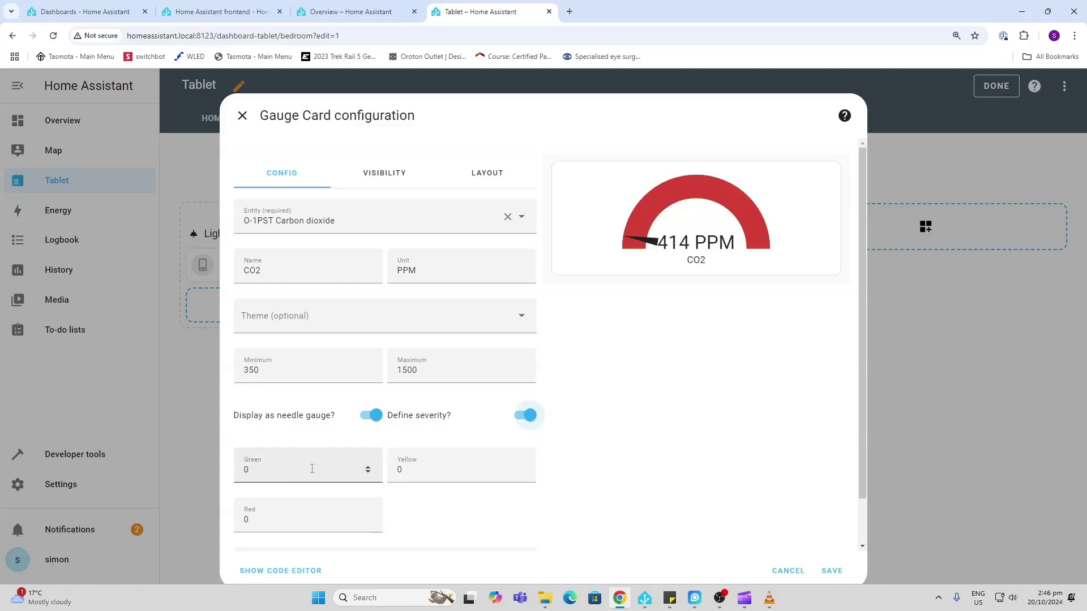
{"action": "double_click", "coordinate": [398, 469]}
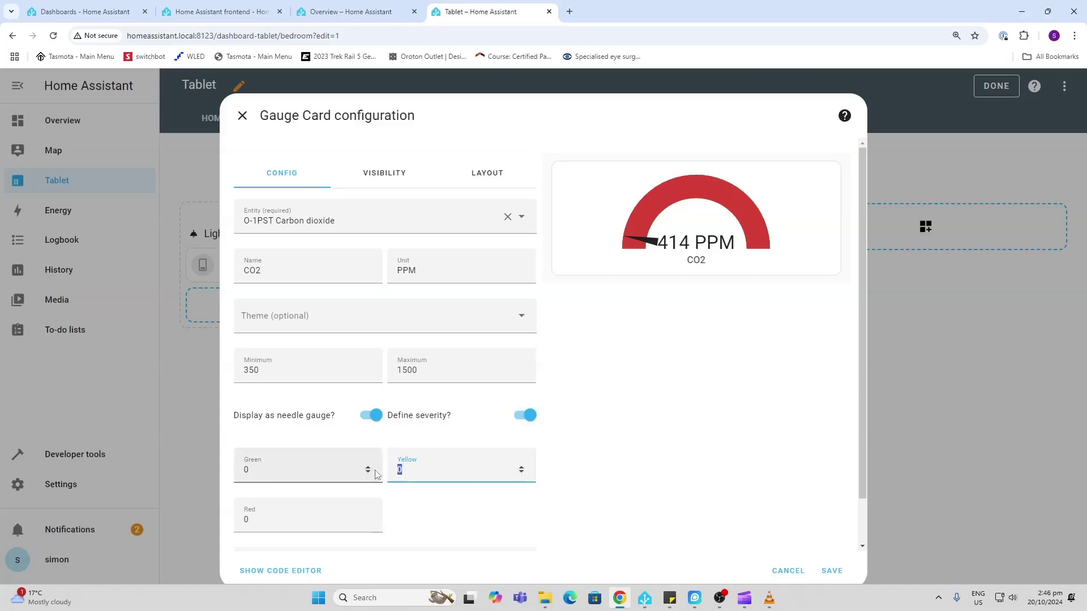
{"action": "type", "text": "700"}
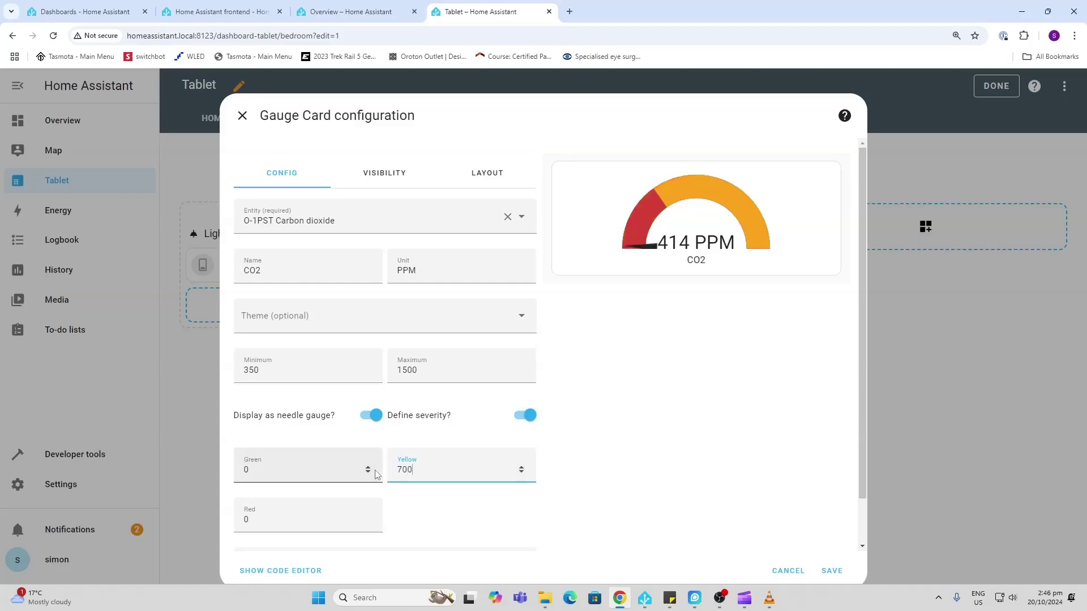
{"action": "key", "text": "Tab"}
{"action": "type", "text": "1"}
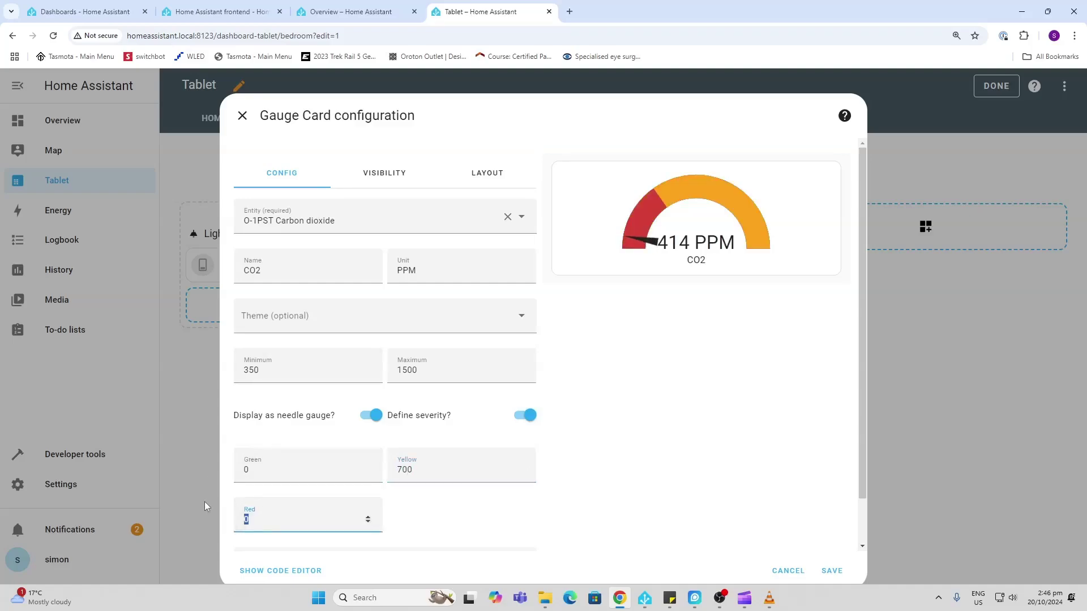
{"action": "type", "text": "000"}
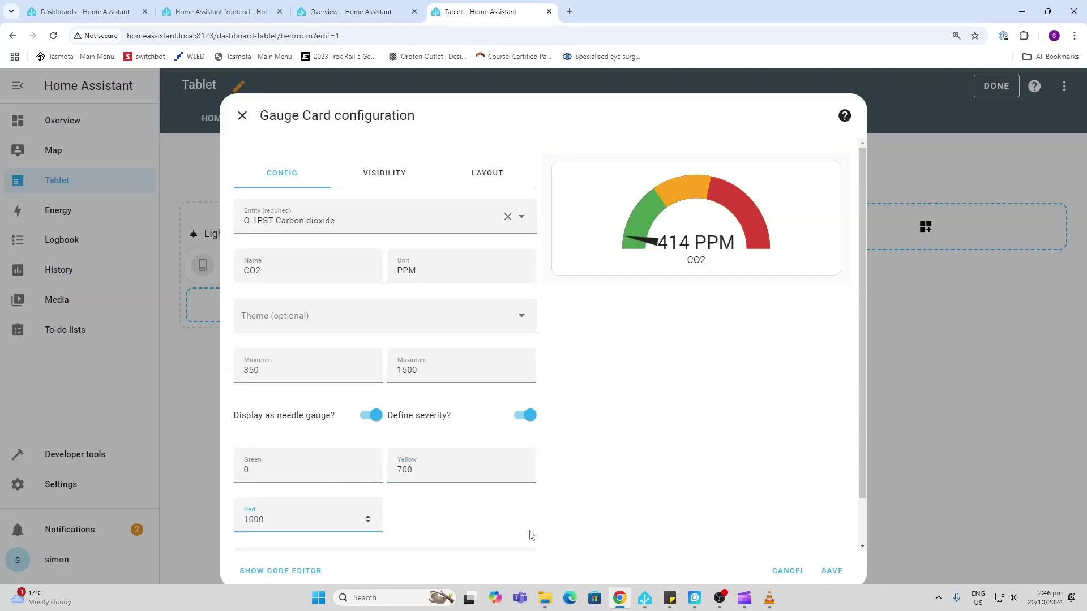
{"action": "scroll", "coordinate": [531, 532], "scroll_direction": "down", "scroll_amount": 1}
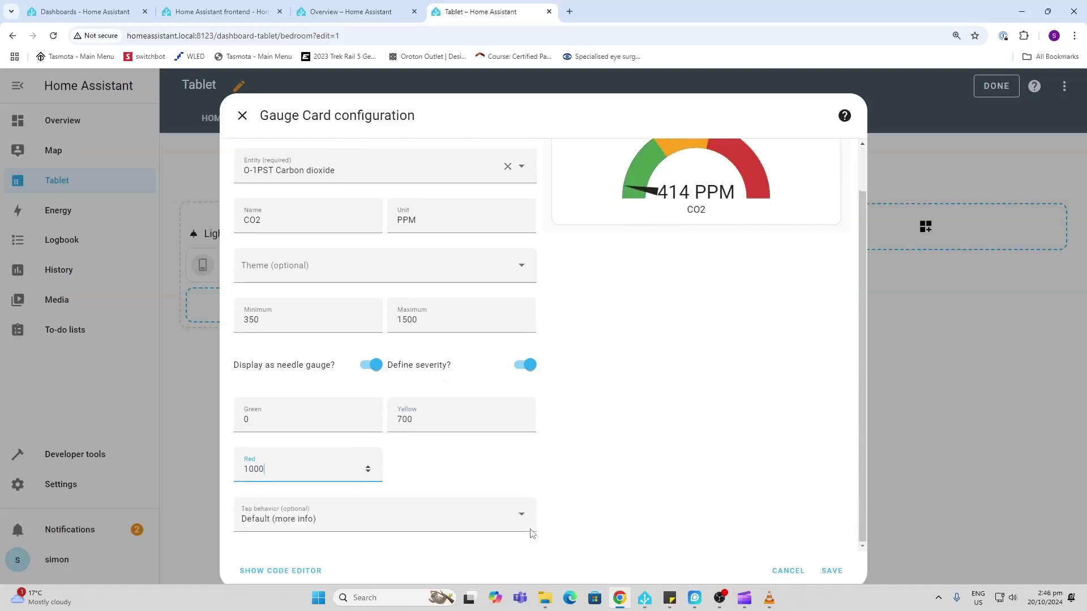
- Save the CO2 gauge card and add a Media control card to the new section
{"action": "left_click", "coordinate": [830, 572]}
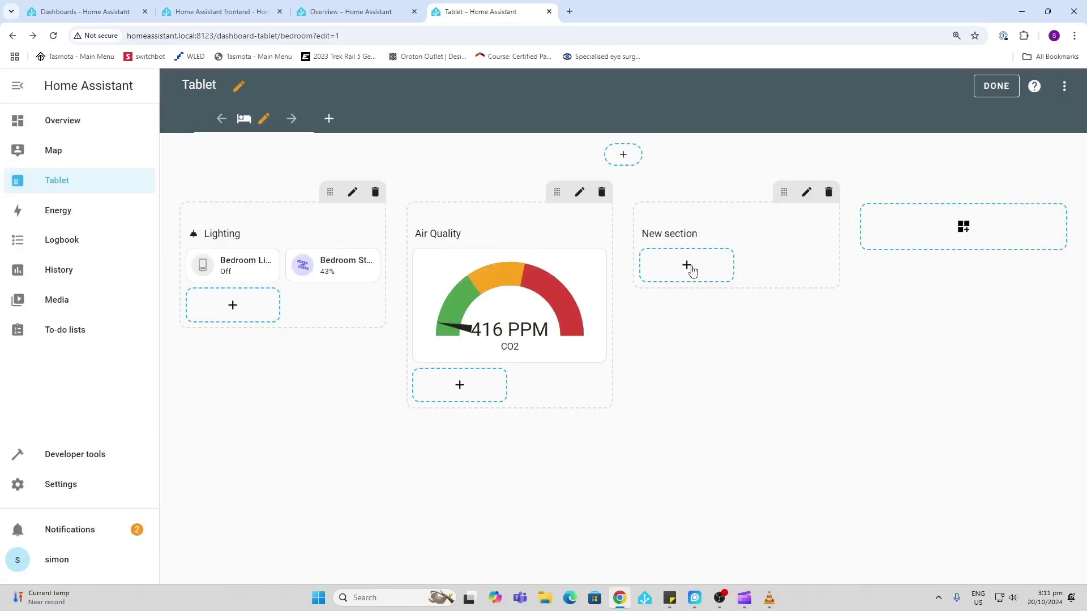
{"action": "left_click", "coordinate": [688, 266]}
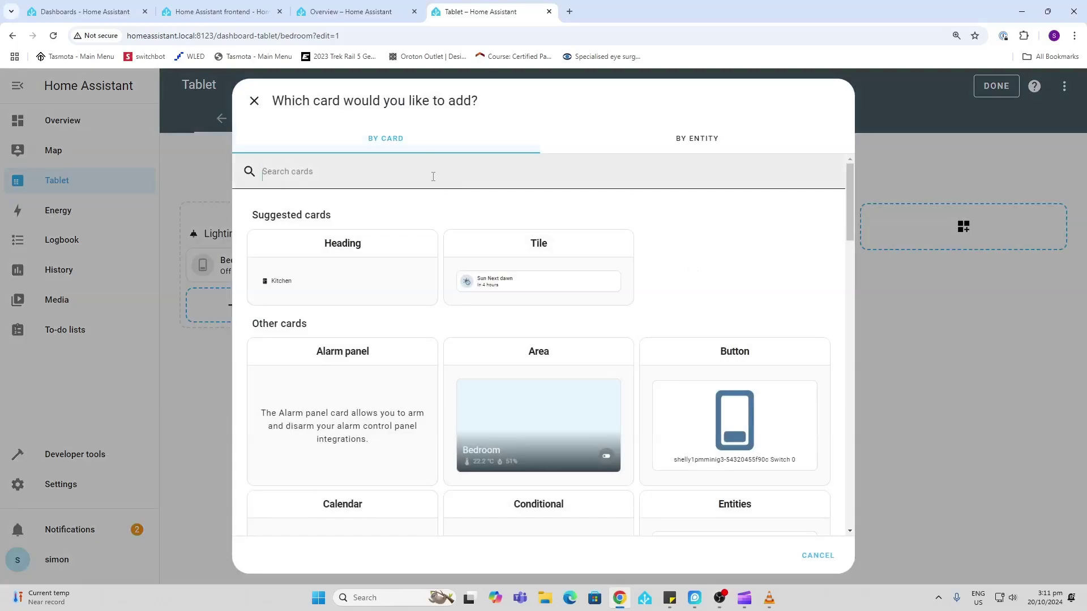
{"action": "left_click", "coordinate": [432, 180]}
{"action": "type", "text": "medi"}
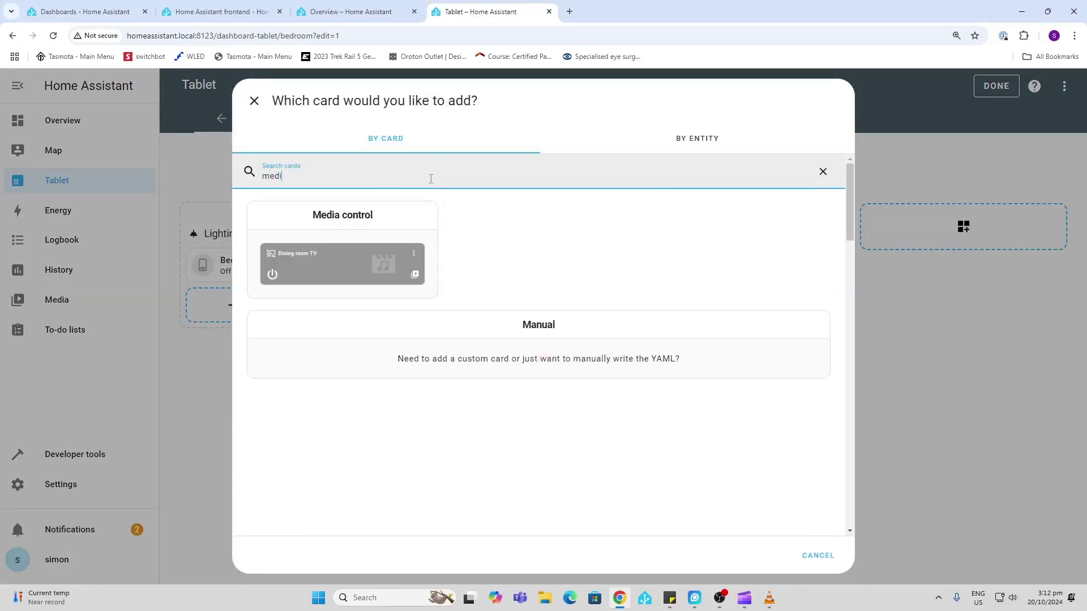
{"action": "left_click", "coordinate": [315, 264]}
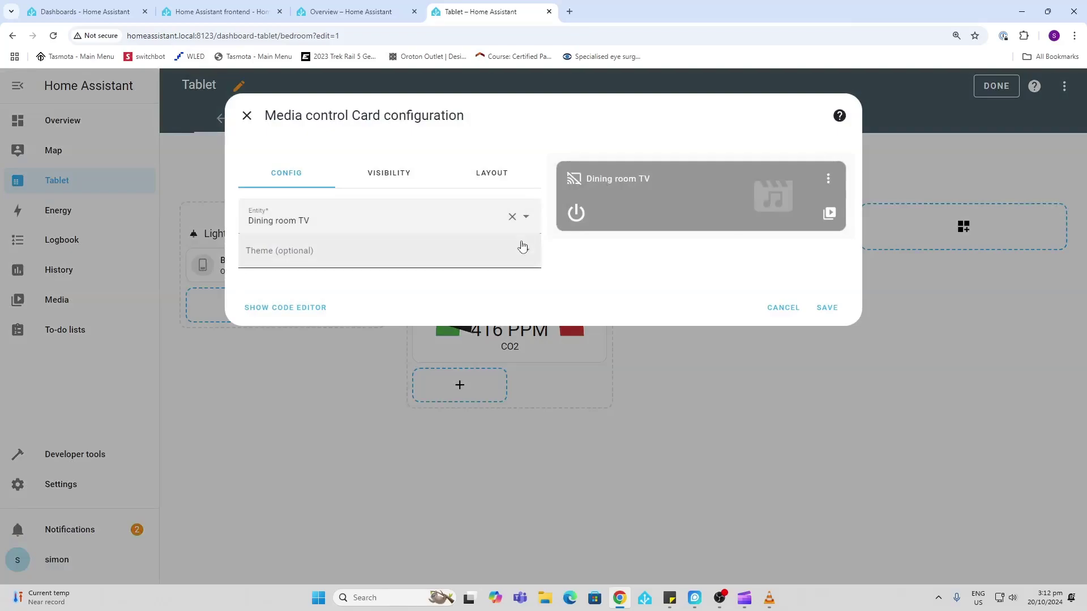
- Set the media control card's entity to Bedroom Homepod and save it
{"action": "left_click", "coordinate": [525, 218]}
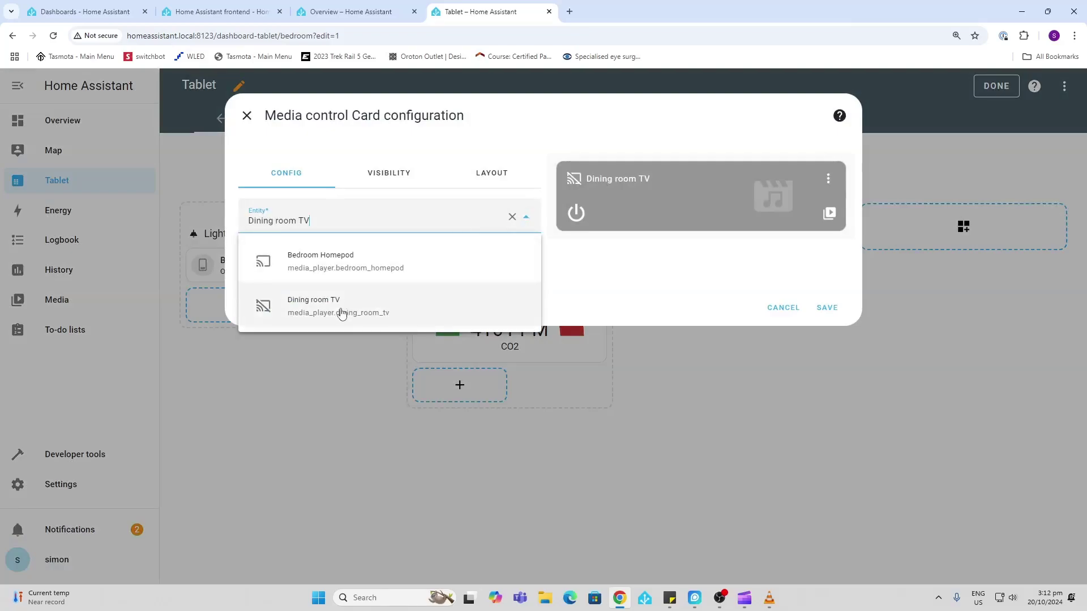
{"action": "left_click", "coordinate": [351, 266]}
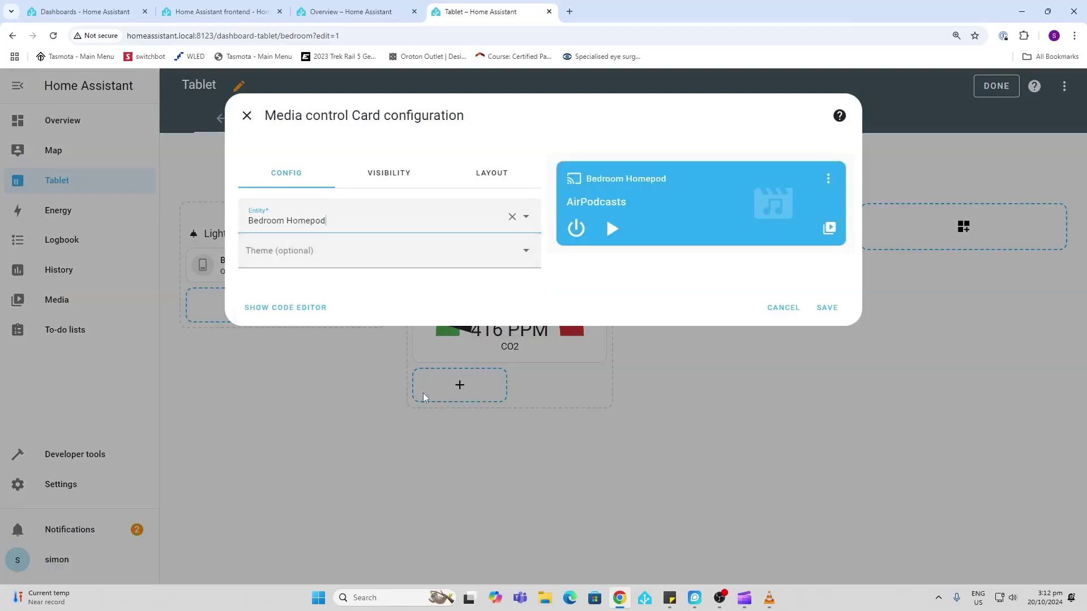
{"action": "left_click", "coordinate": [827, 308]}
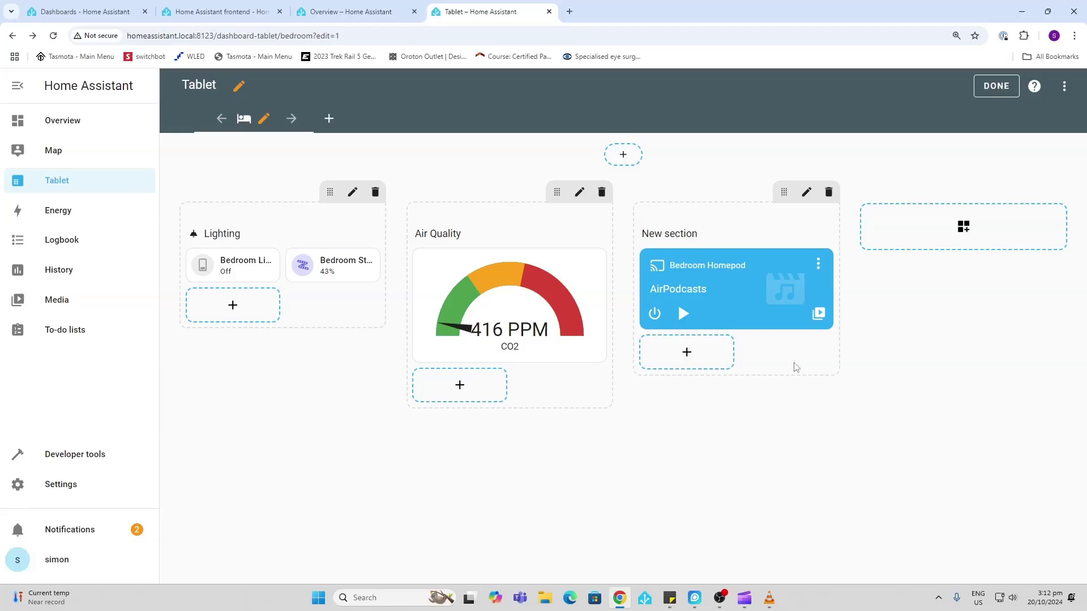
- Move the Bedroom Homepod card below the light tiles in Lighting, then re-enter dashboard editing
{"action": "mouse_move", "coordinate": [783, 267]}
{"action": "left_click_drag", "start_coordinate": [784, 266], "coordinate": [350, 299]}
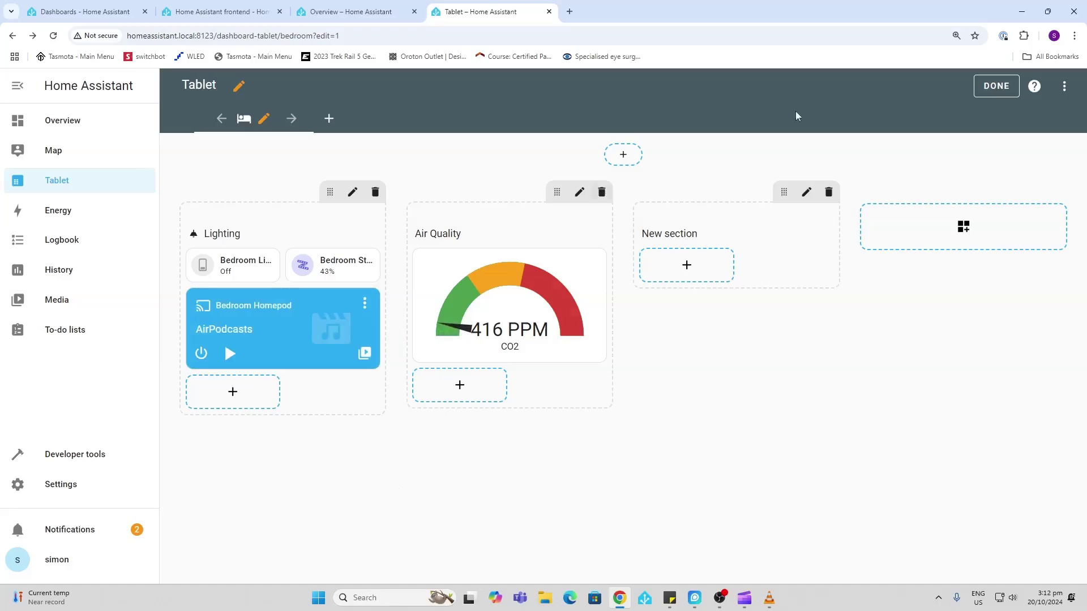
{"action": "left_click", "coordinate": [995, 91]}
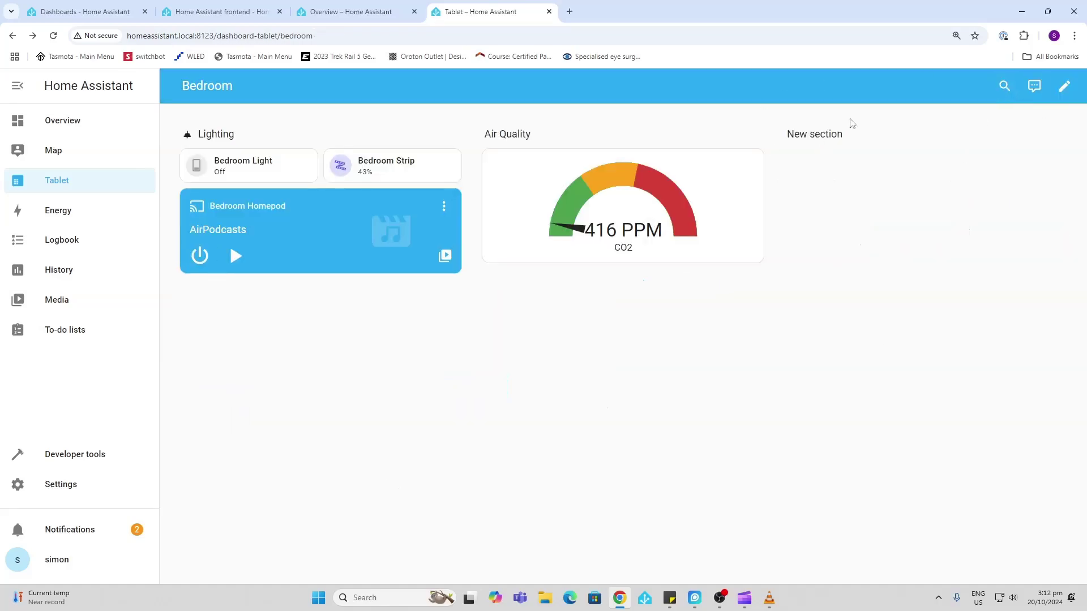
{"action": "left_click", "coordinate": [1063, 87]}
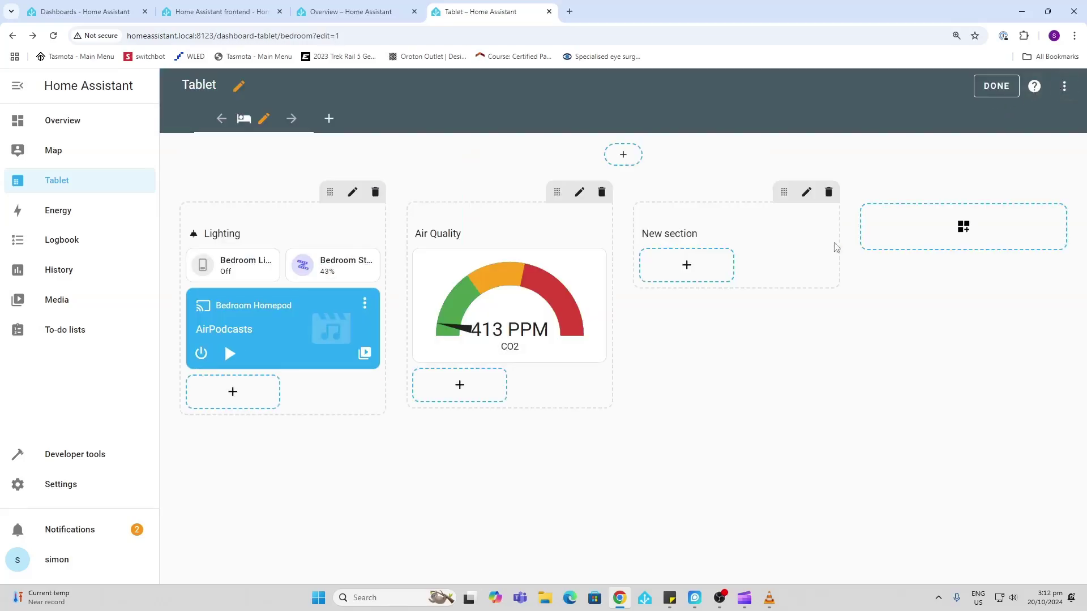
- Delete the empty New section after confirming, and exit edit mode
{"action": "left_click", "coordinate": [829, 192]}
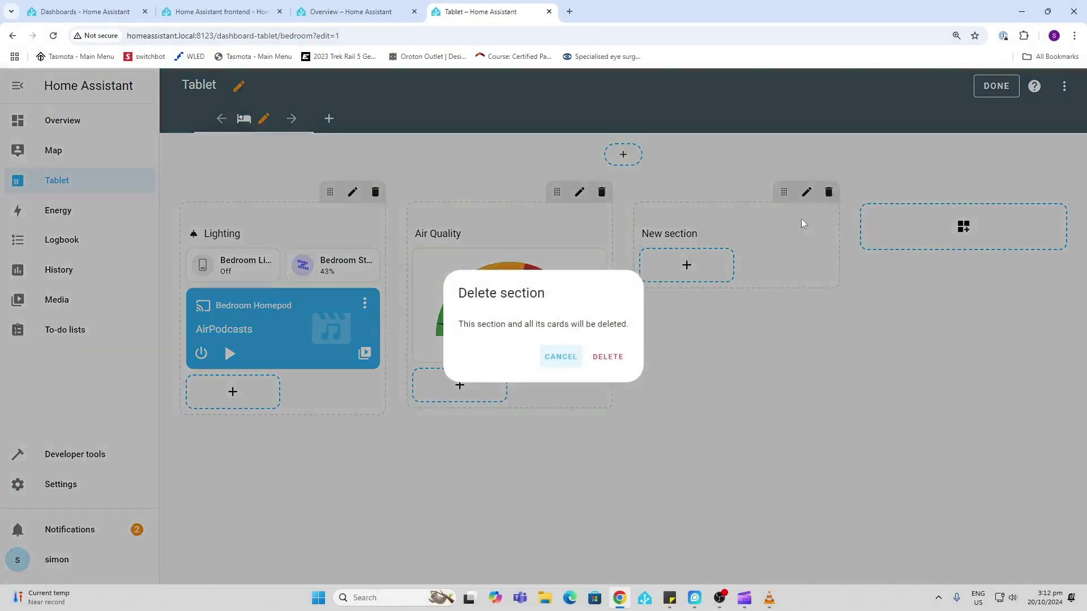
{"action": "left_click", "coordinate": [615, 358]}
{"action": "left_click", "coordinate": [990, 87]}
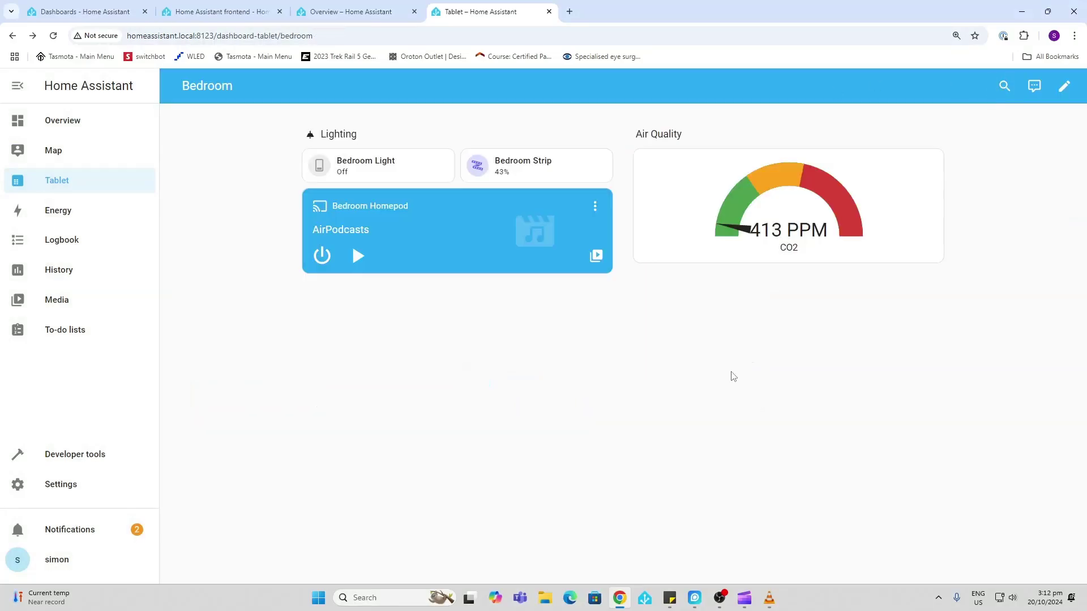